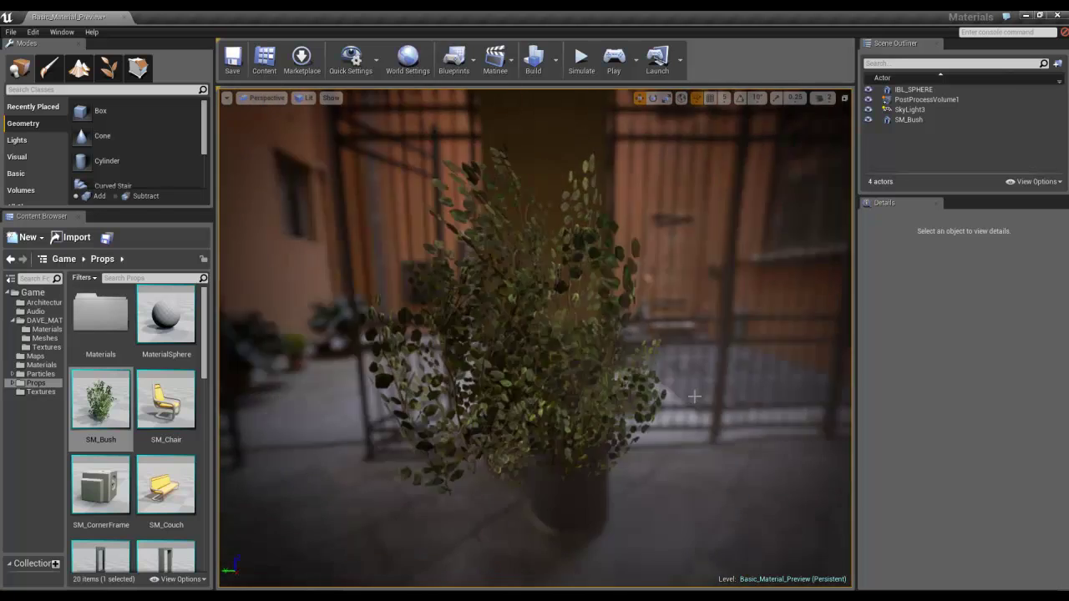
Step: Examine the bush in the level viewport up close and from a distance, selecting it to check its leaf outlines
scroll(732, 395, up, 4)
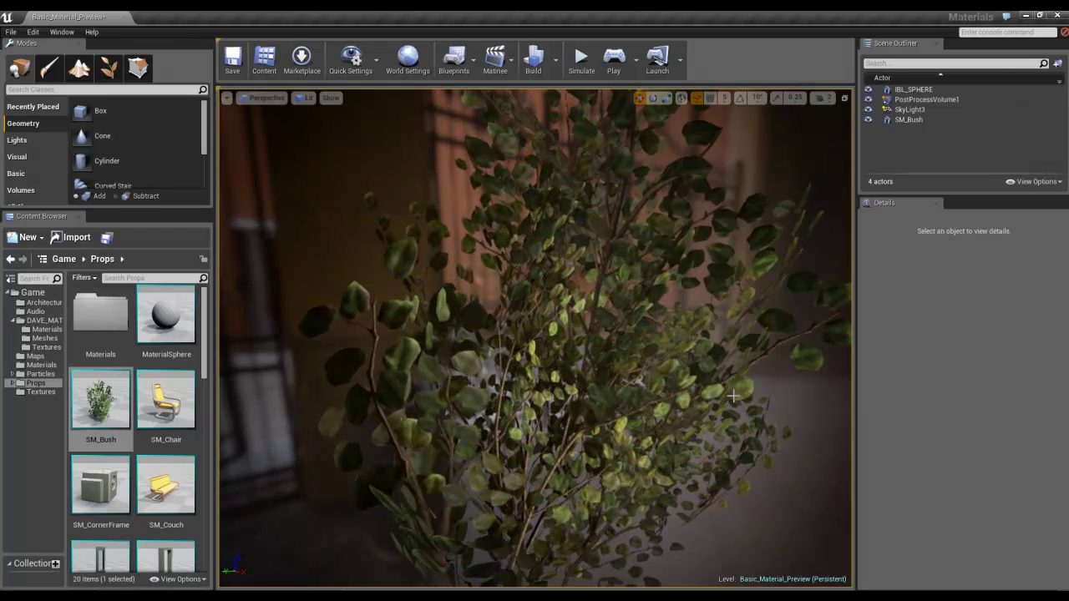
scroll(733, 396, down, 4)
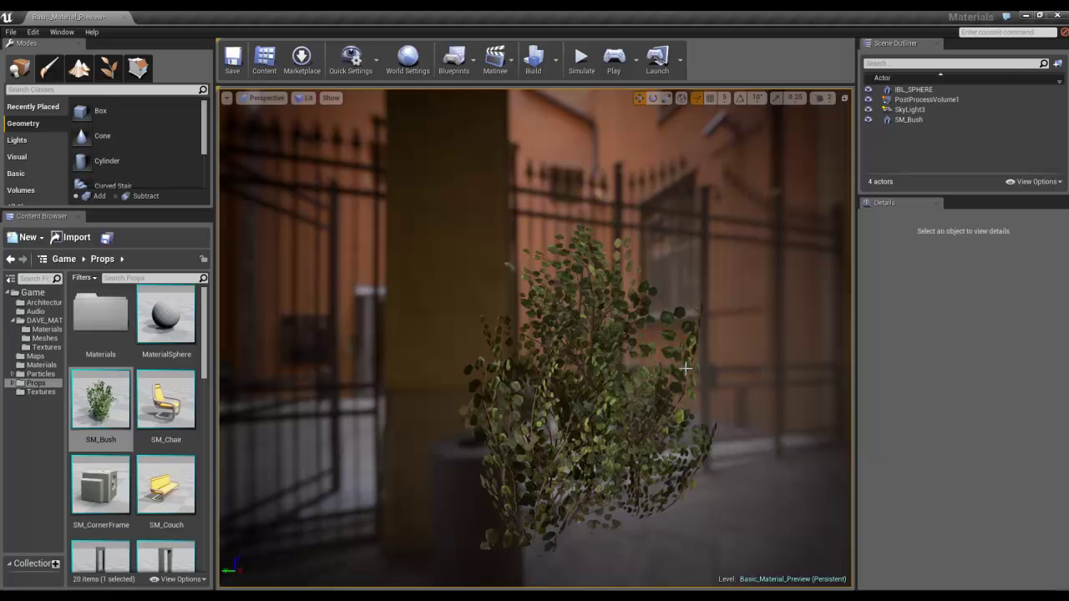
click(585, 397)
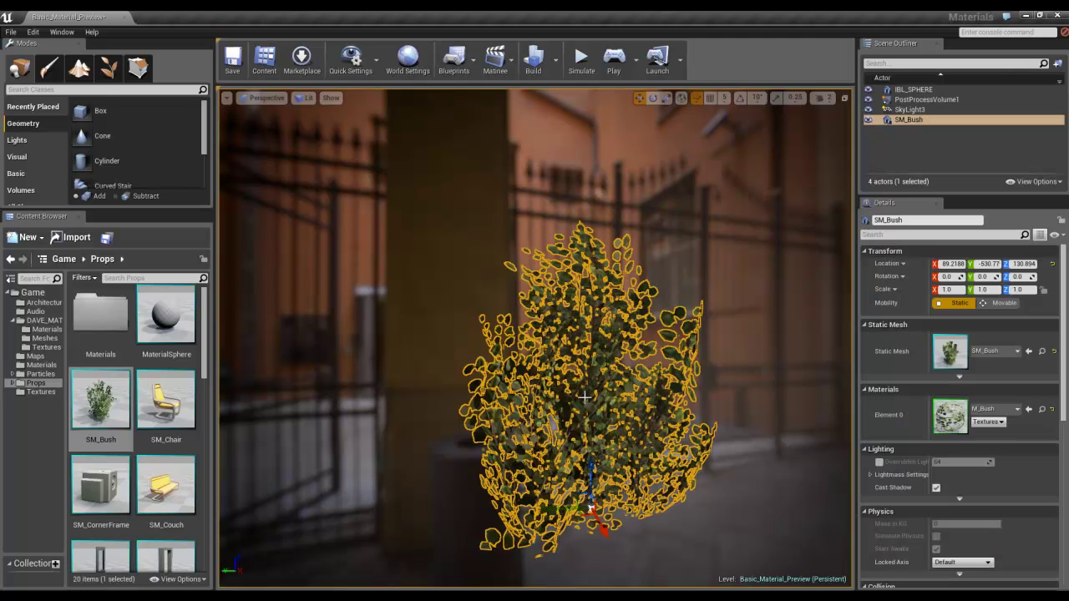
alt+drag(586, 399, 614, 393)
click(643, 363)
scroll(614, 393, up, 2)
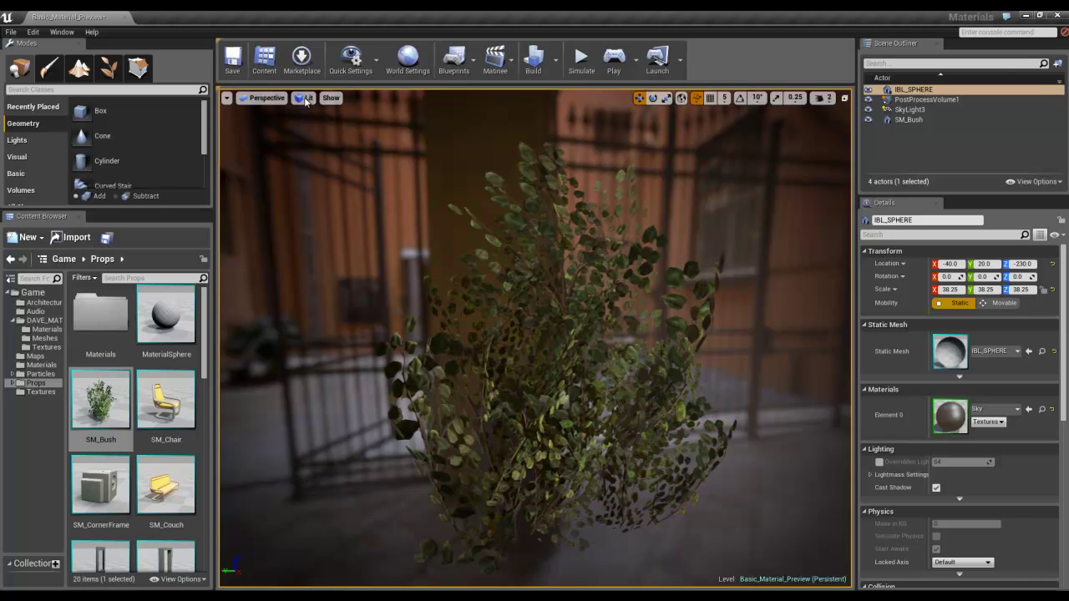
Step: Switch the level viewport to Wireframe view mode and examine the bush's geometry from another angle
click(263, 98)
click(304, 97)
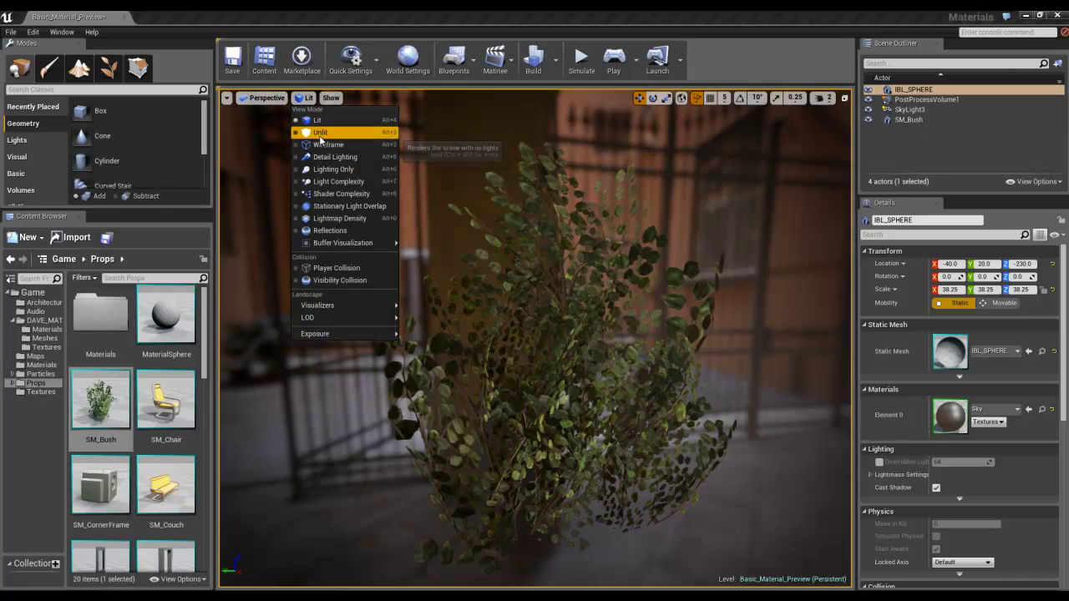
click(330, 146)
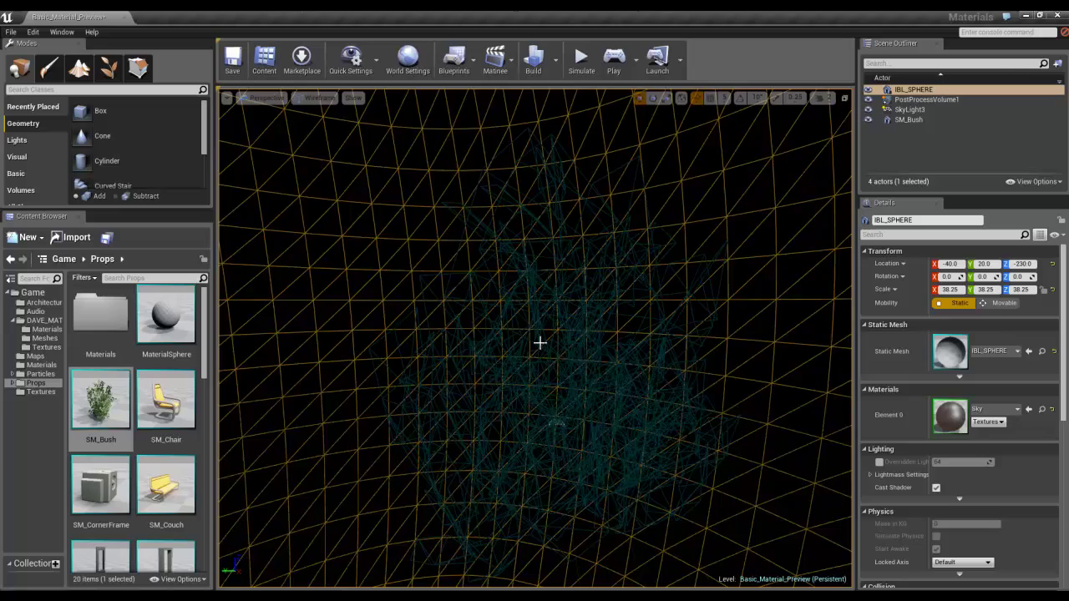
drag(542, 341, 808, 351)
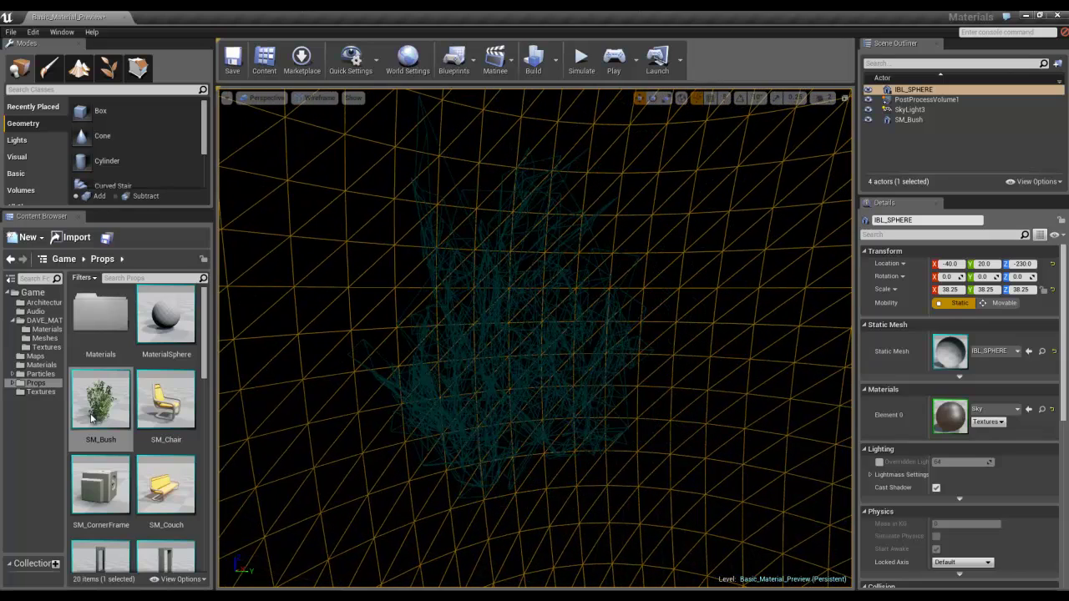
Step: Open the SM_Bush static mesh in its editor and inspect it in wireframe before restoring the shaded display
double_click(114, 399)
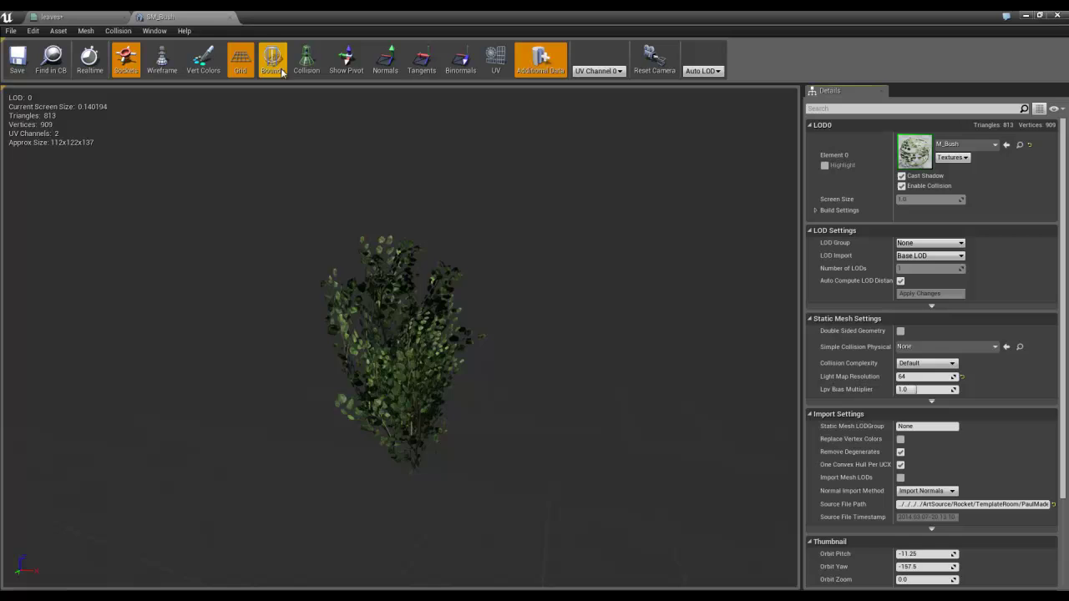
click(162, 60)
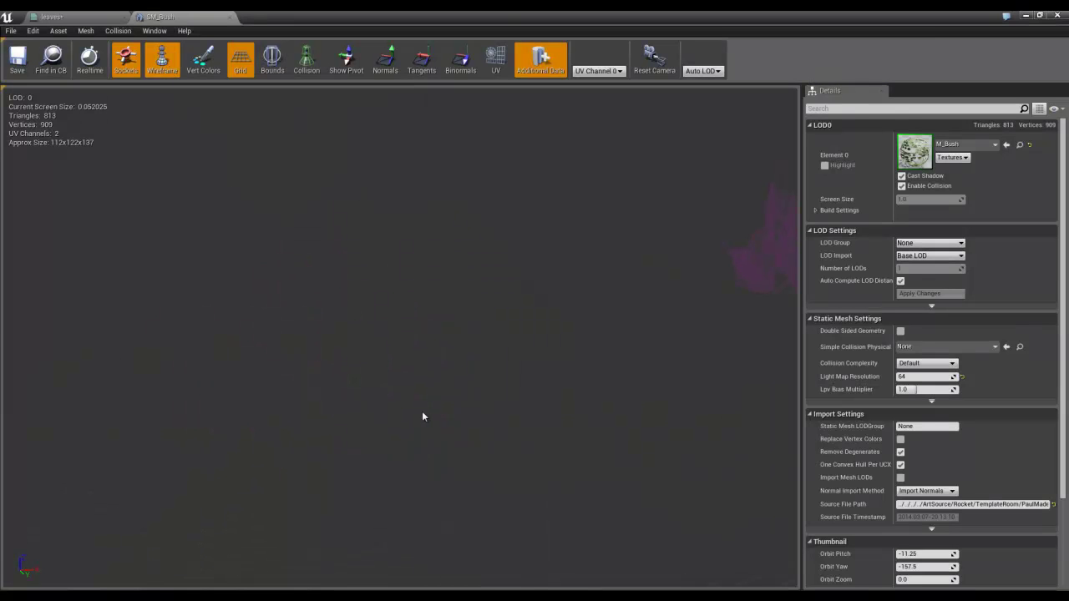
drag(427, 413, 447, 391)
click(161, 65)
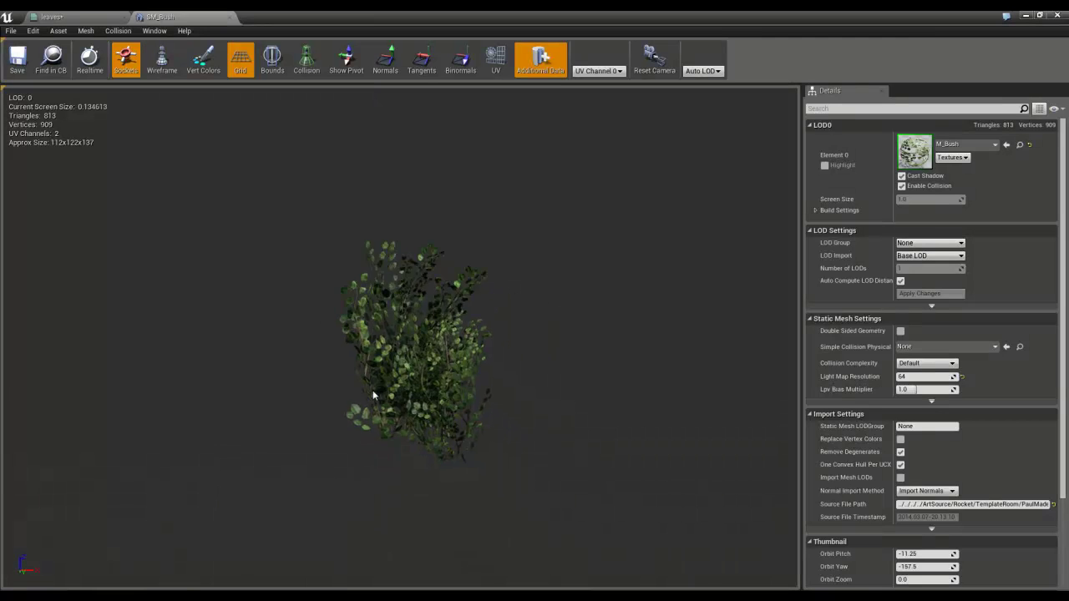
Step: Examine the shaded bush mesh's leaves and branches up close and from several angles
scroll(373, 393, up, 10)
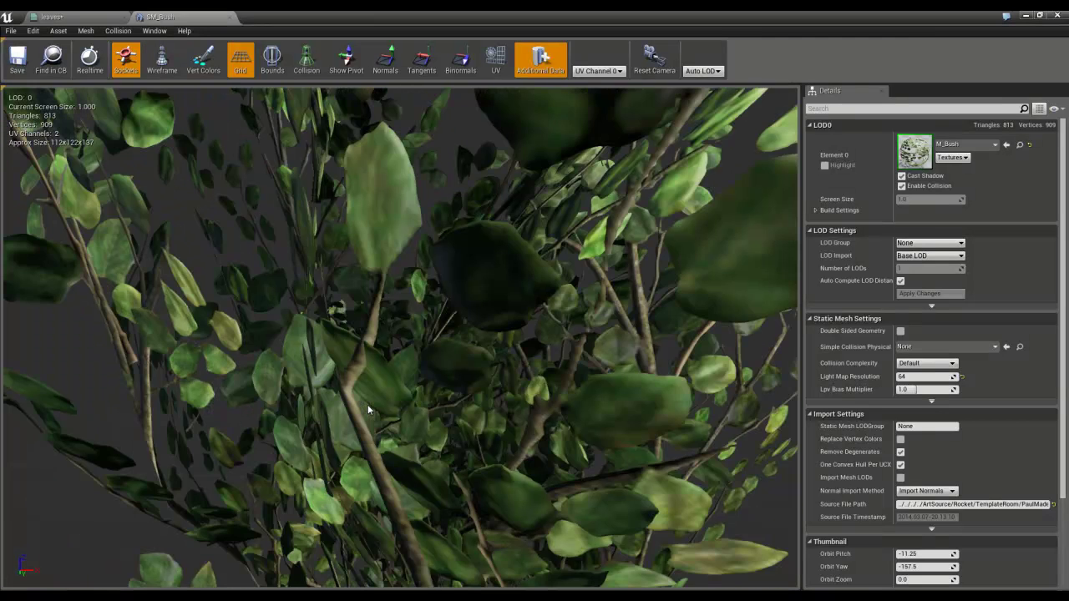
scroll(367, 404, down, 8)
scroll(426, 273, up, 6)
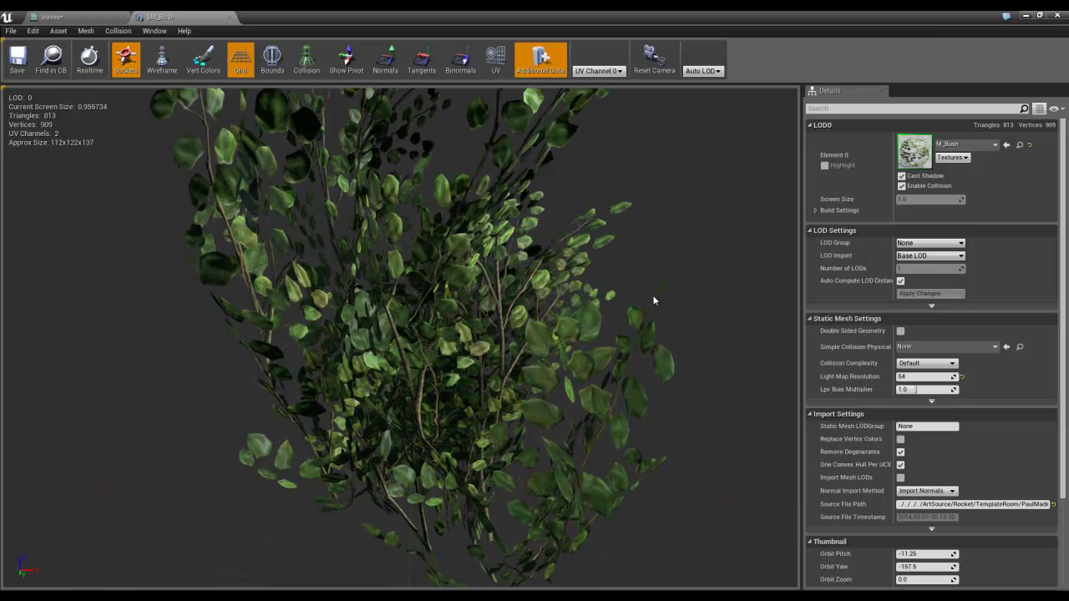
drag(385, 411, 299, 390)
scroll(293, 387, down, 6)
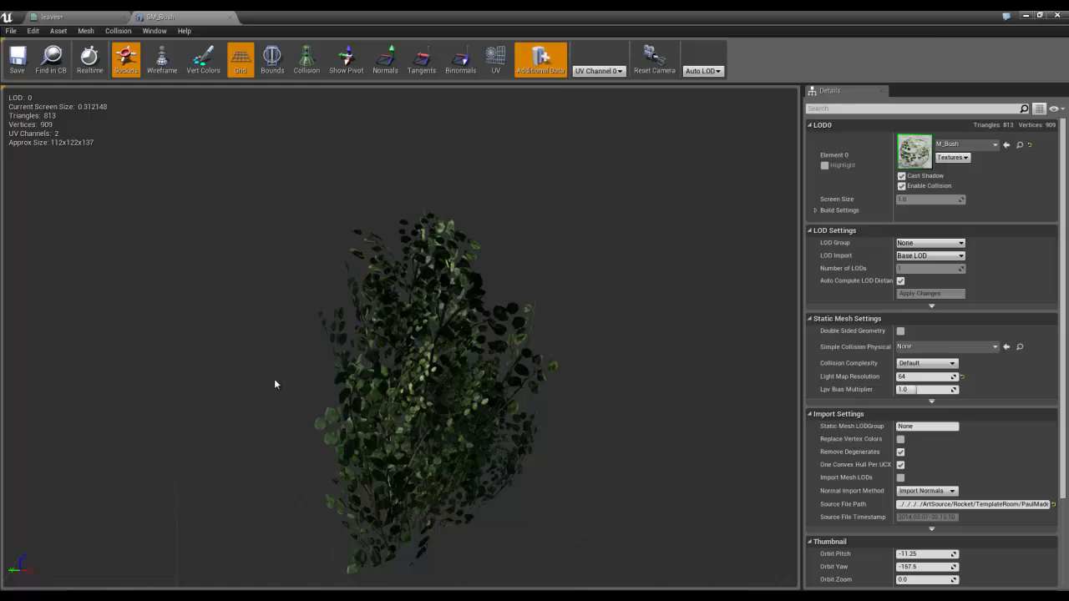
scroll(276, 384, up, 7)
scroll(274, 381, down, 10)
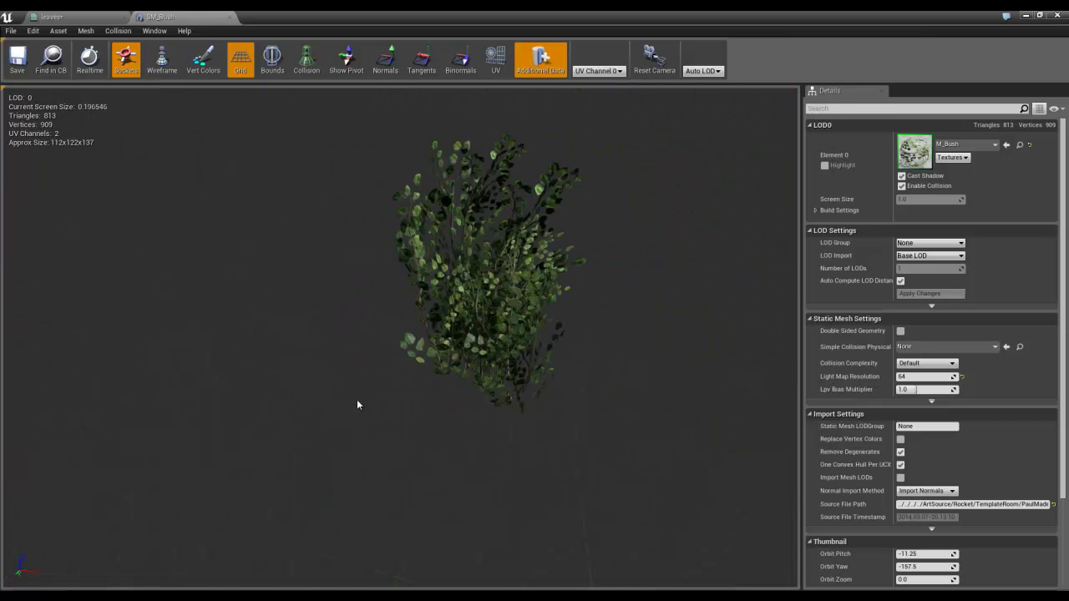
drag(360, 397, 409, 303)
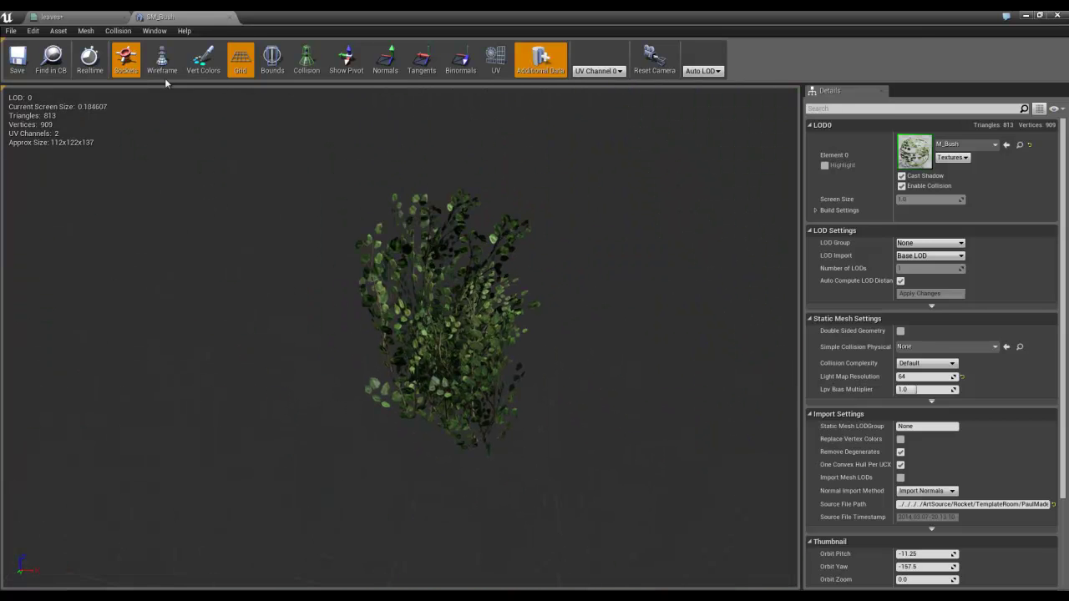
right_drag(448, 363, 414, 299)
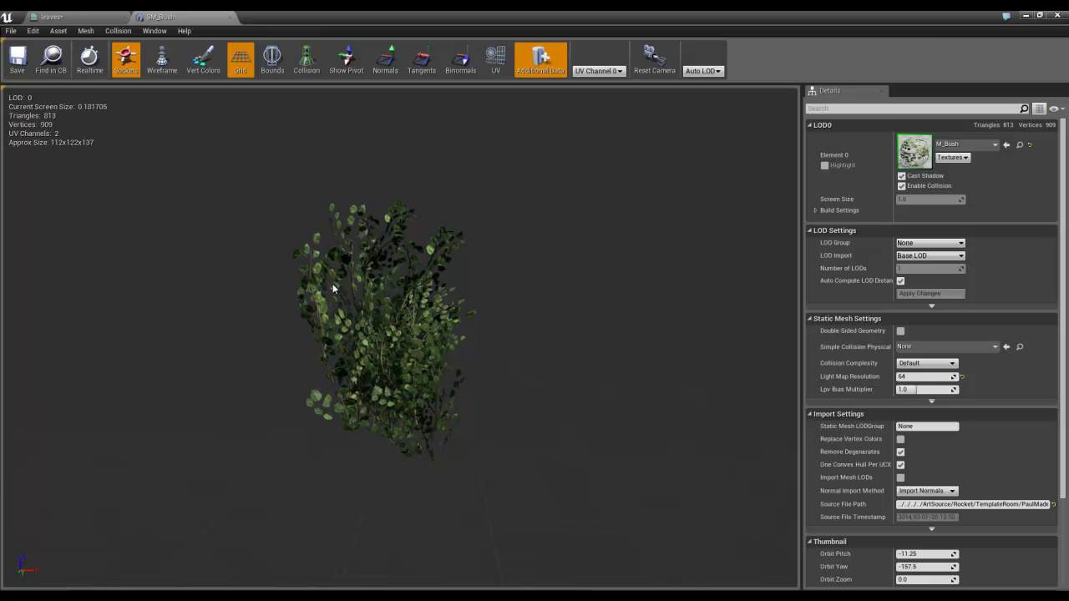
drag(333, 289, 395, 314)
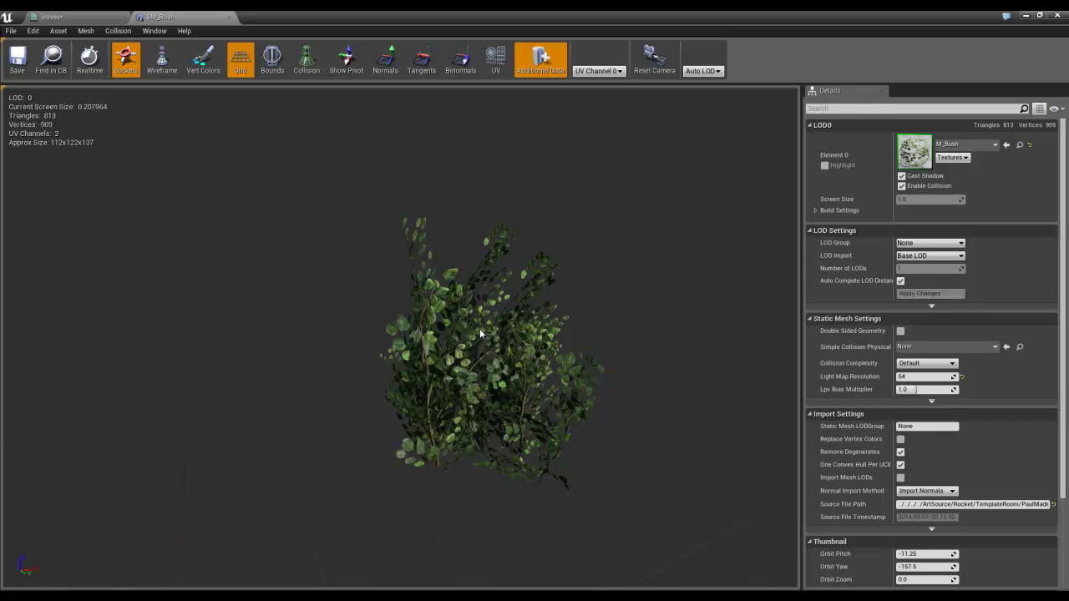
Step: Leave the SM_Bush mesh and leaves material editors and return the level viewport to Lit view mode
click(222, 17)
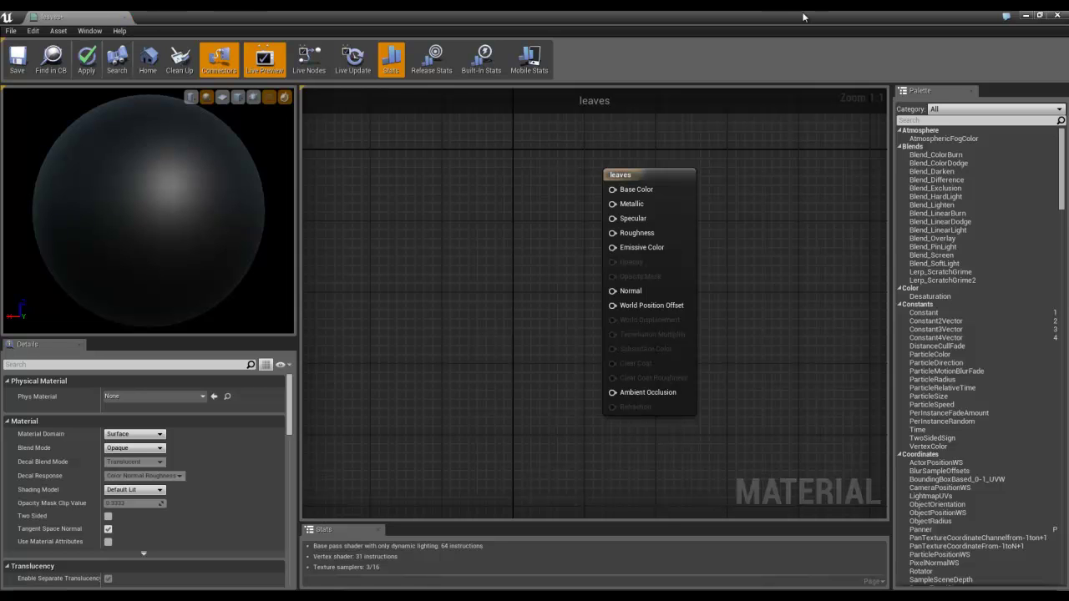
click(1025, 16)
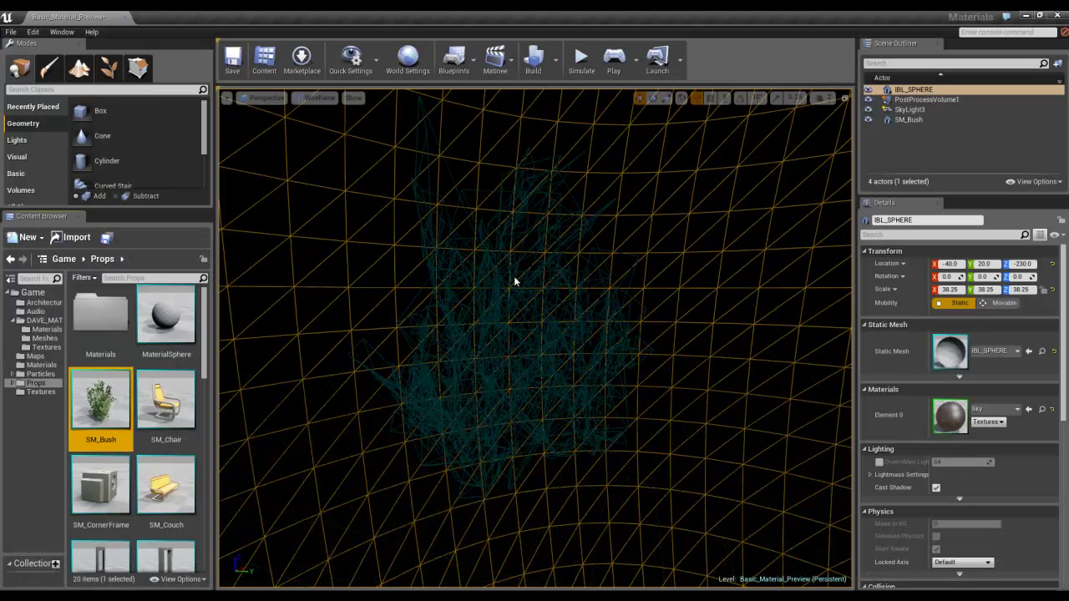
click(315, 98)
click(319, 121)
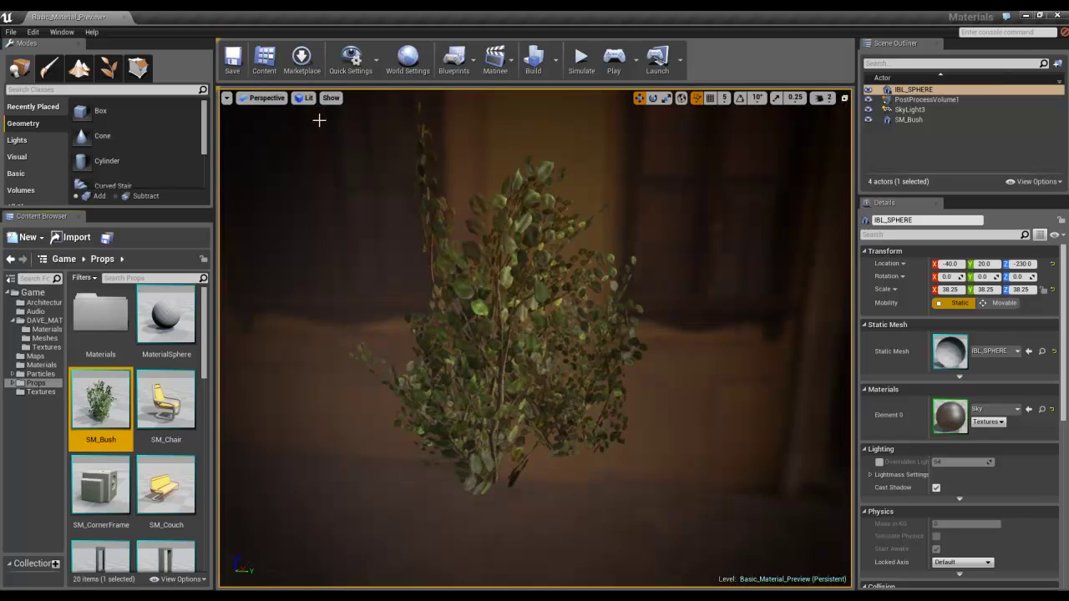
Step: Examine the lit bush's leaves from several sides in the level, then select it to check its cut-out leaf outlines
drag(478, 357, 395, 357)
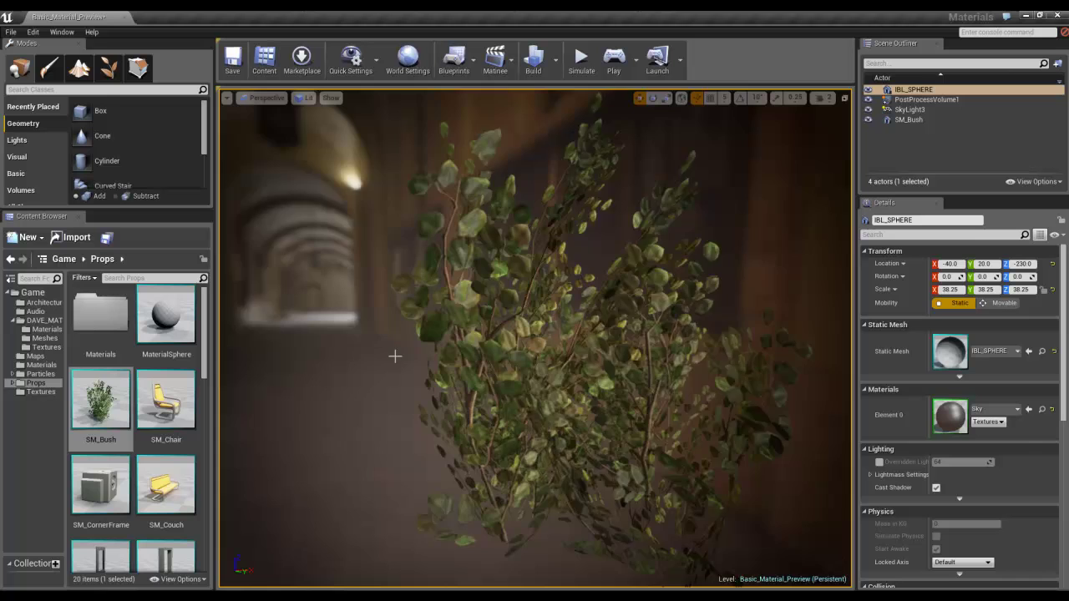
right_drag(394, 356, 394, 355)
key(w)
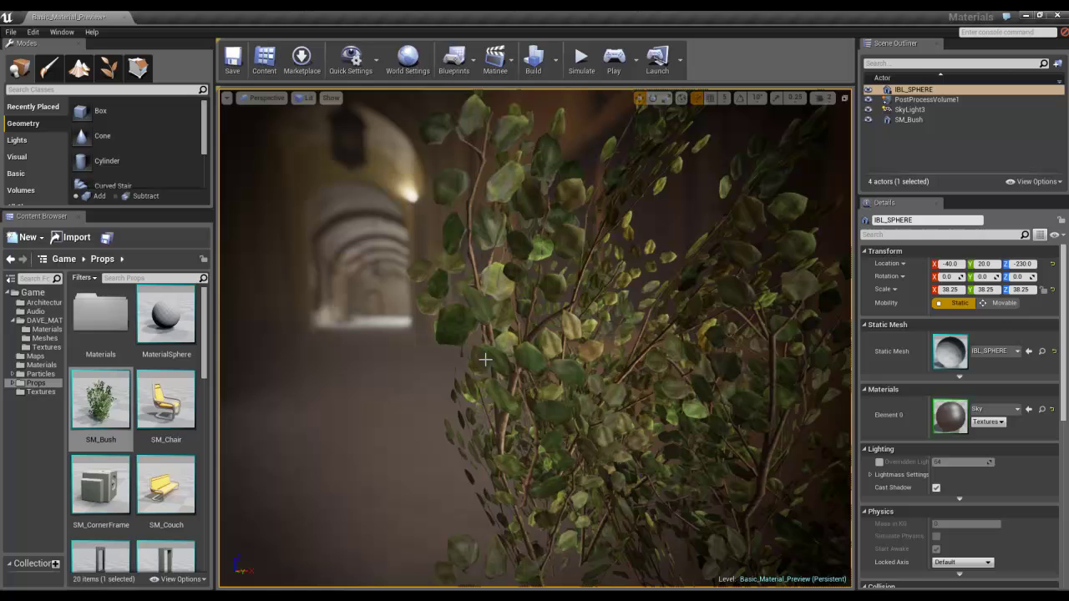
right_drag(526, 350, 576, 367)
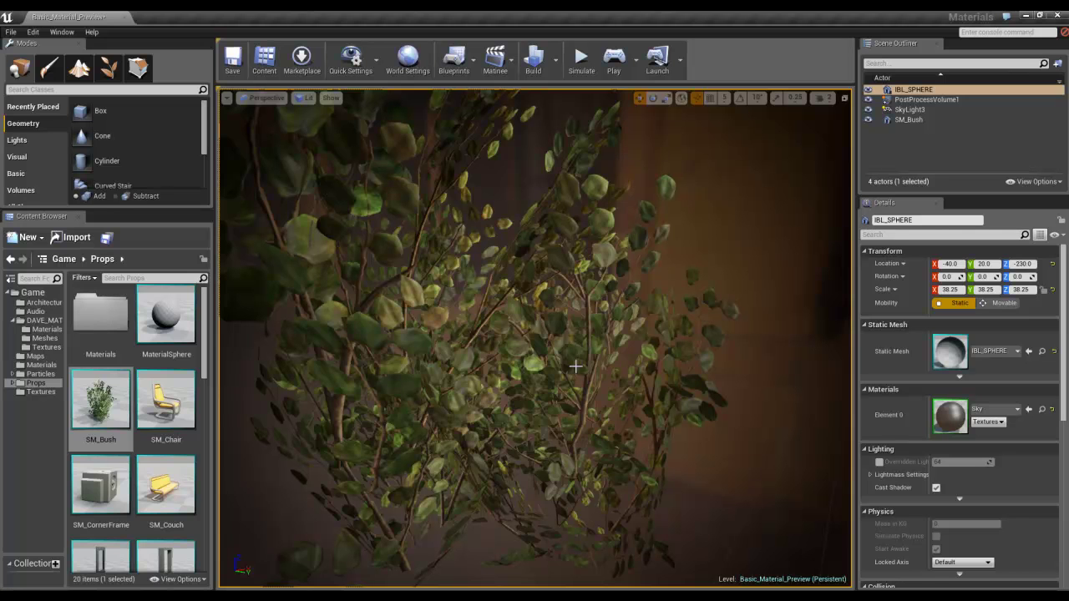
right_drag(477, 368, 489, 334)
drag(488, 334, 860, 328)
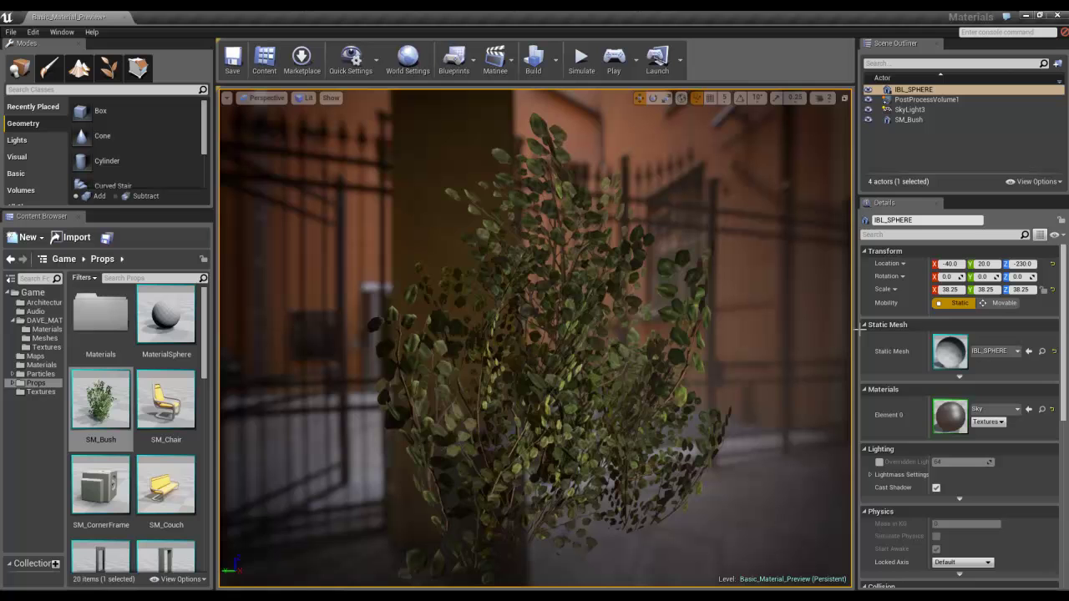
click(491, 359)
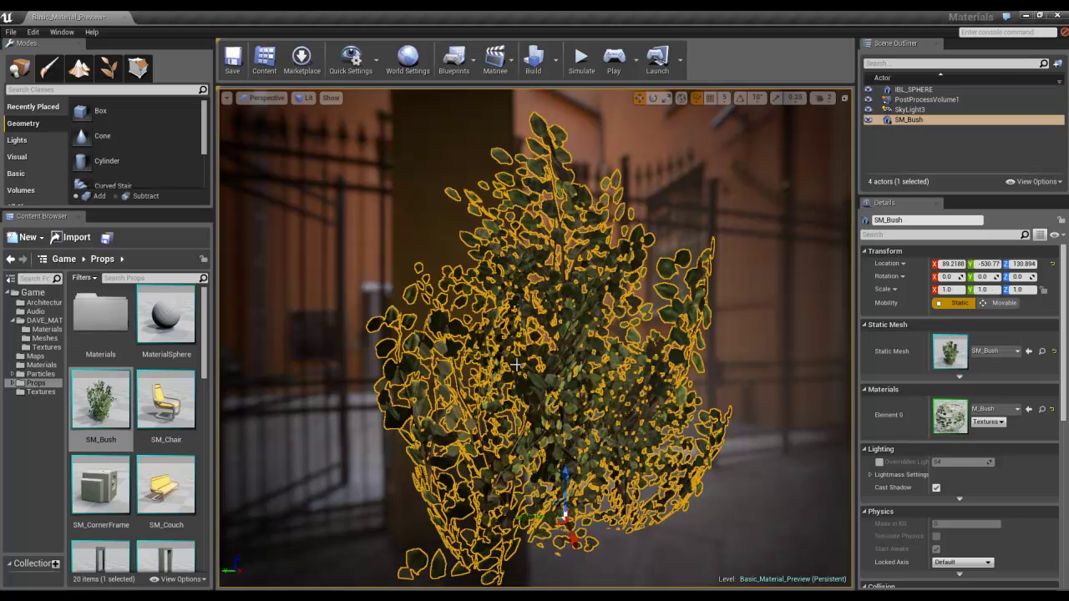
click(384, 320)
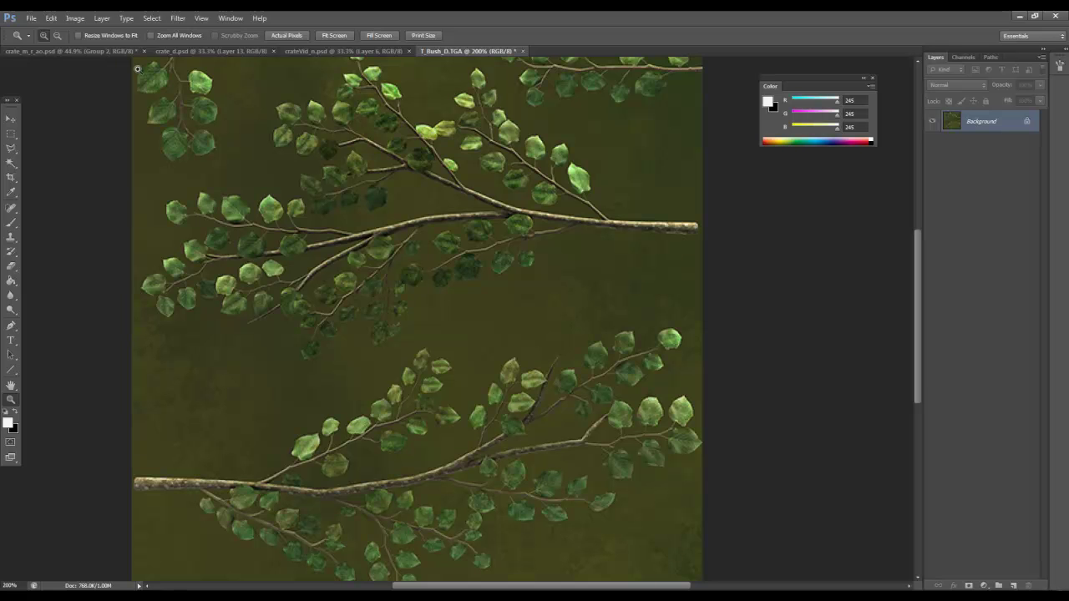
Step: Switch to Photoshop and view the Red, Green, Blue and Alpha 1 channels of T_Bush_D.TGA one at a time
click(964, 57)
click(979, 93)
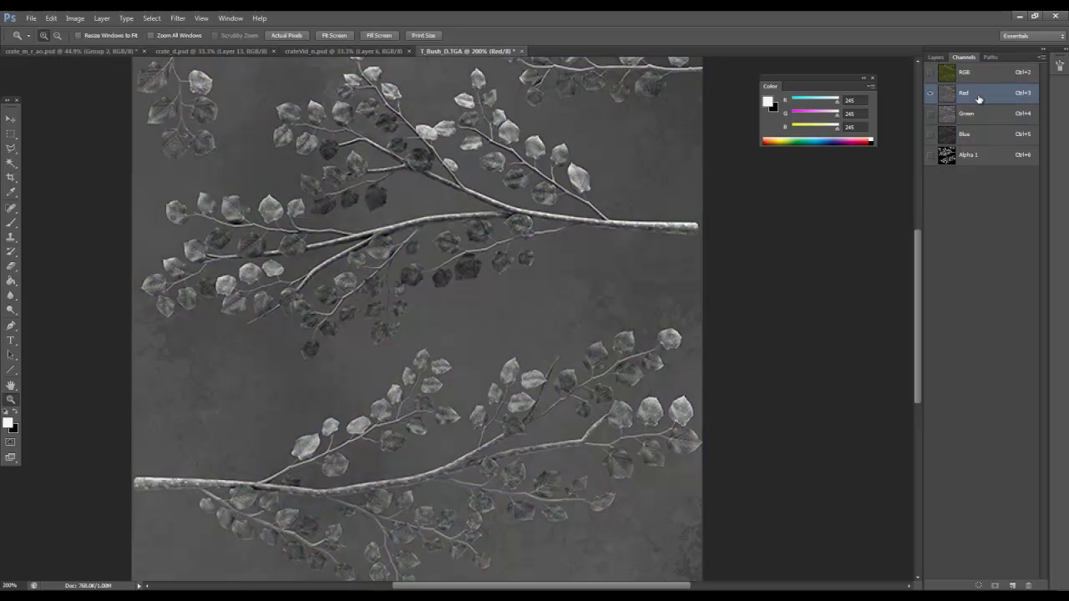
click(979, 114)
click(980, 134)
click(968, 155)
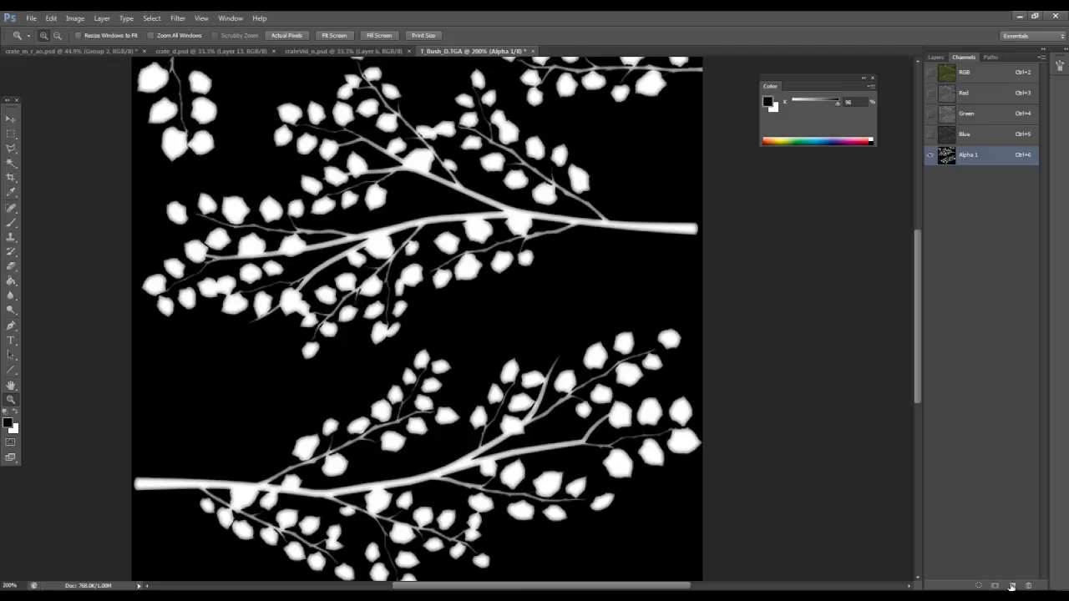
Step: Add a second alpha channel to T_Bush_D.TGA and paint a white area near its centre with the Brush tool
click(1012, 585)
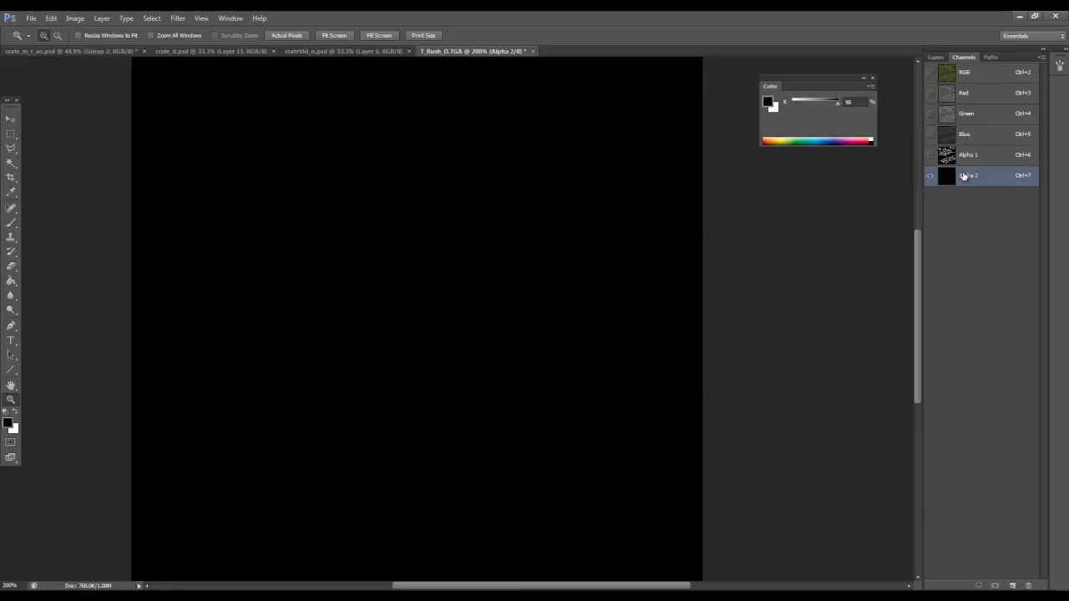
click(10, 223)
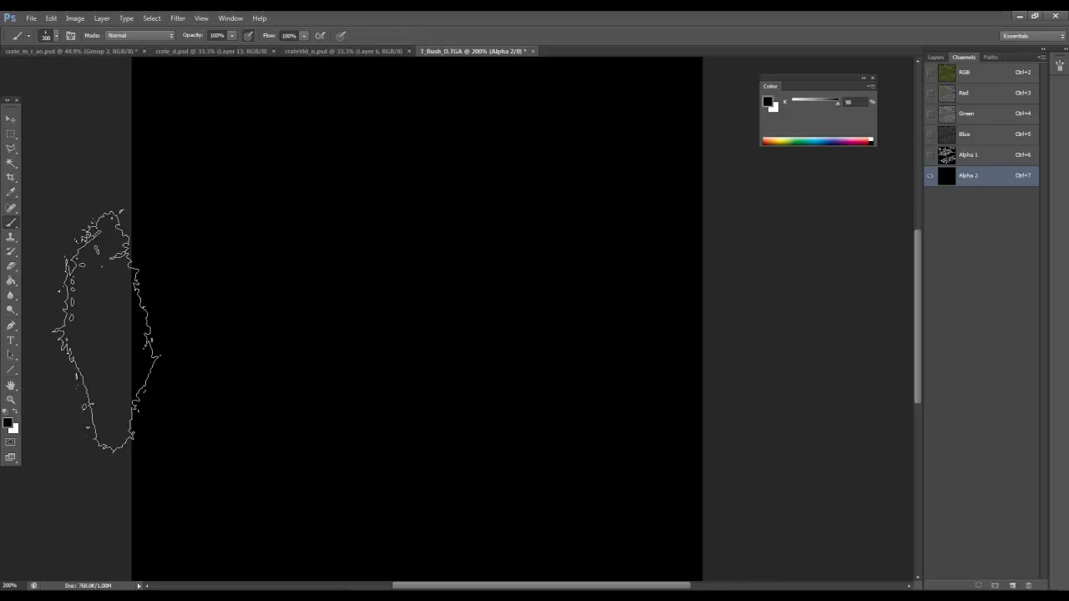
click(15, 412)
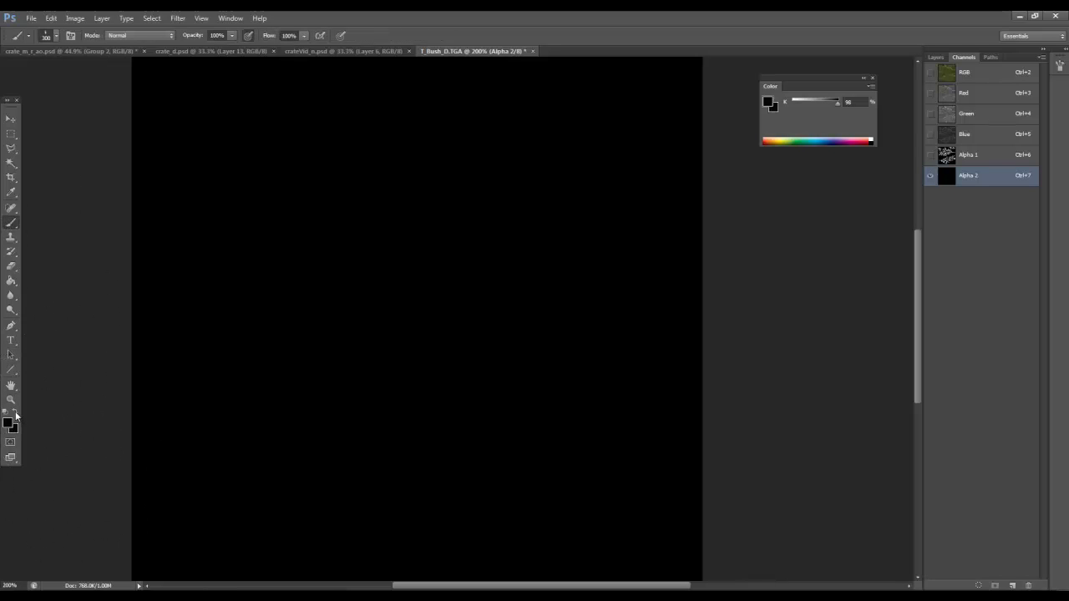
drag(352, 256, 368, 250)
mouse_move(422, 277)
mouse_down()
mouse_move(363, 275)
mouse_move(377, 287)
mouse_move(363, 298)
mouse_move(399, 291)
mouse_move(466, 321)
mouse_up()
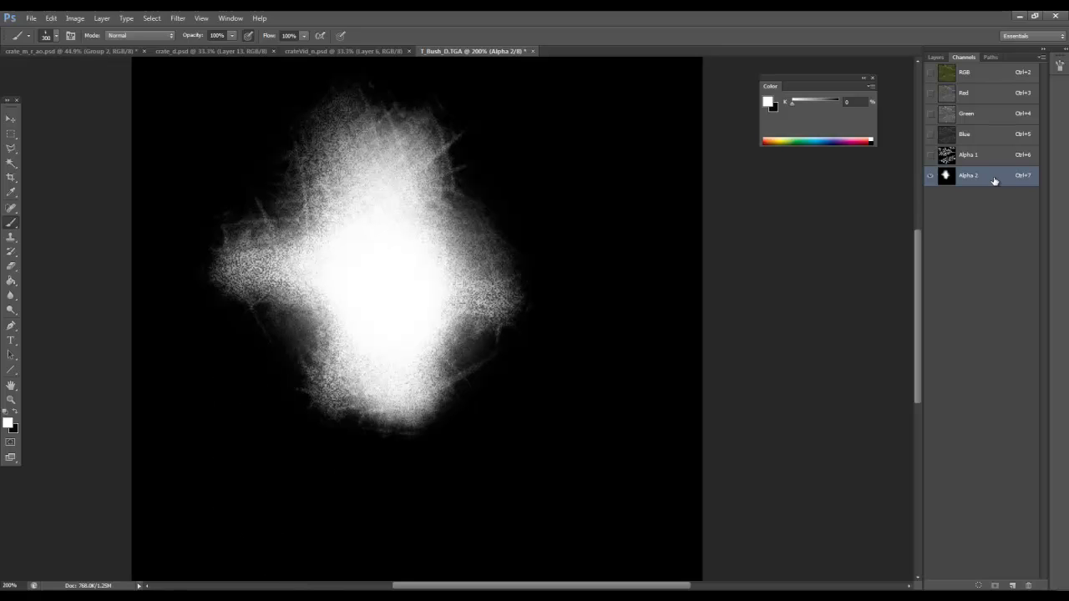
Step: Delete the painted Alpha 2 channel and display the Alpha 1 leaf mask
drag(998, 182, 1030, 582)
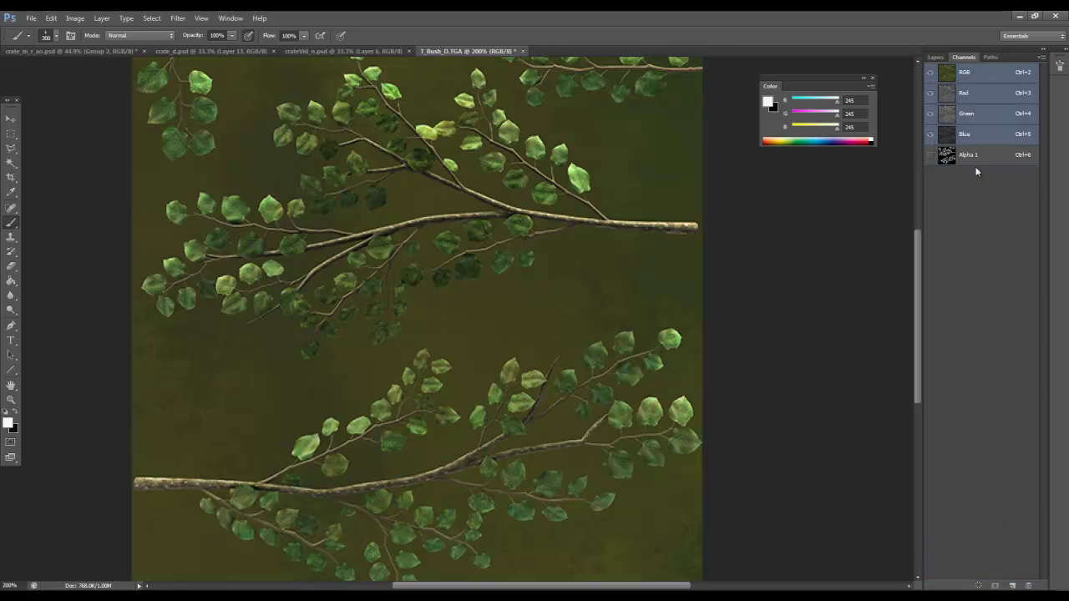
click(981, 155)
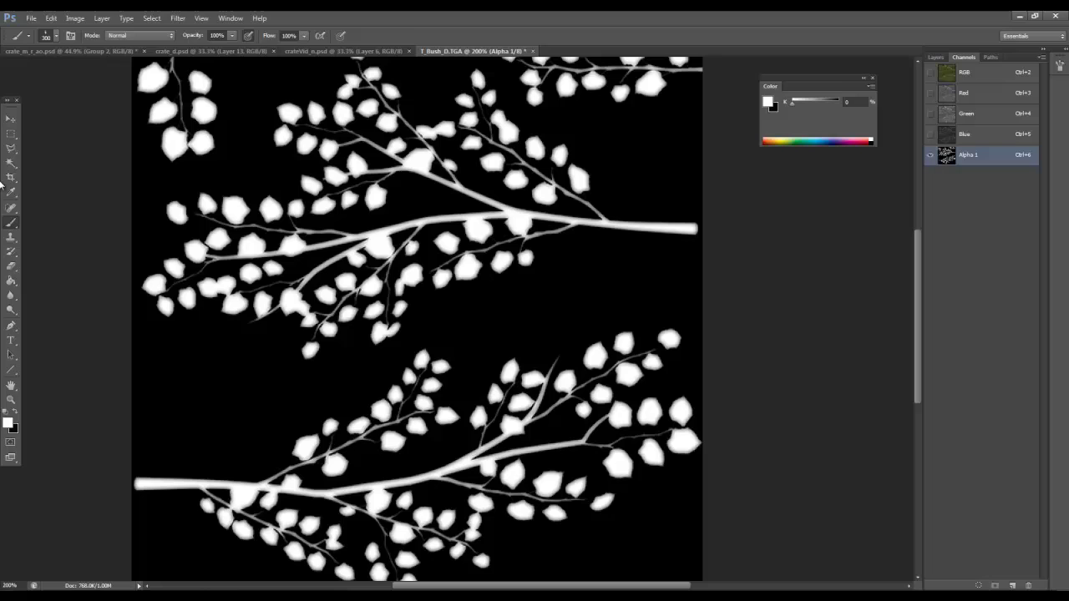
Step: Switch from Photoshop back to Unreal Engine and select the bush in the level
click(11, 120)
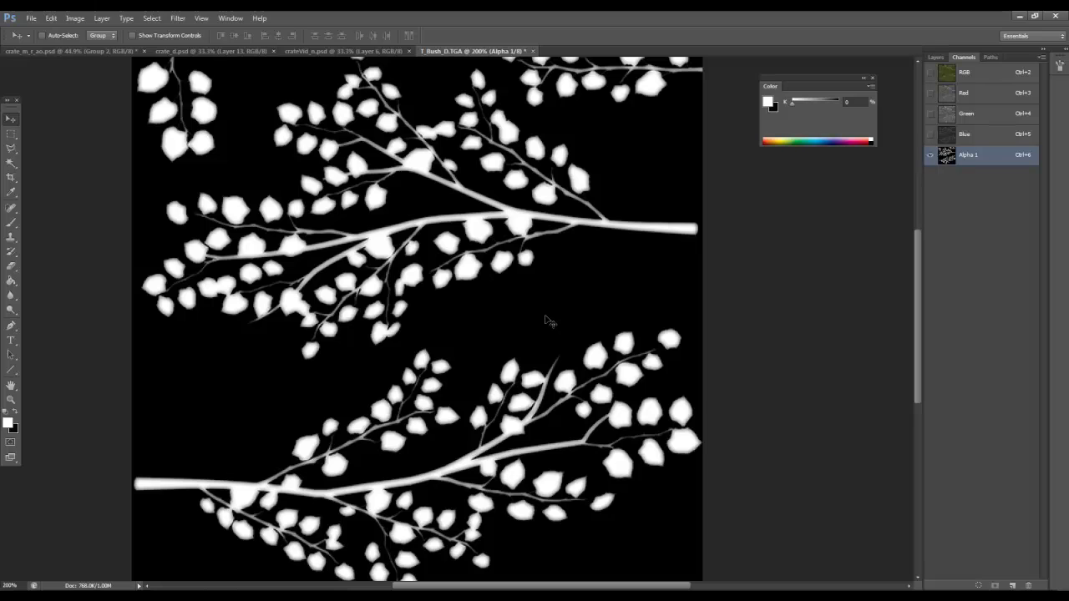
scroll(548, 322, down, 2)
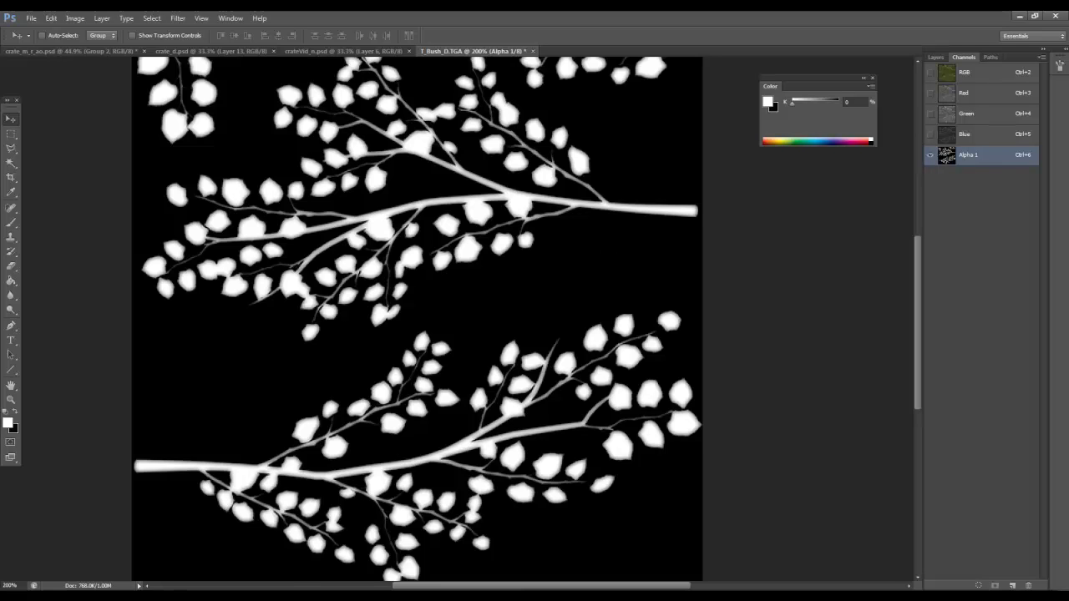
mouse_move(222, 594)
mouse_move(284, 598)
click(241, 544)
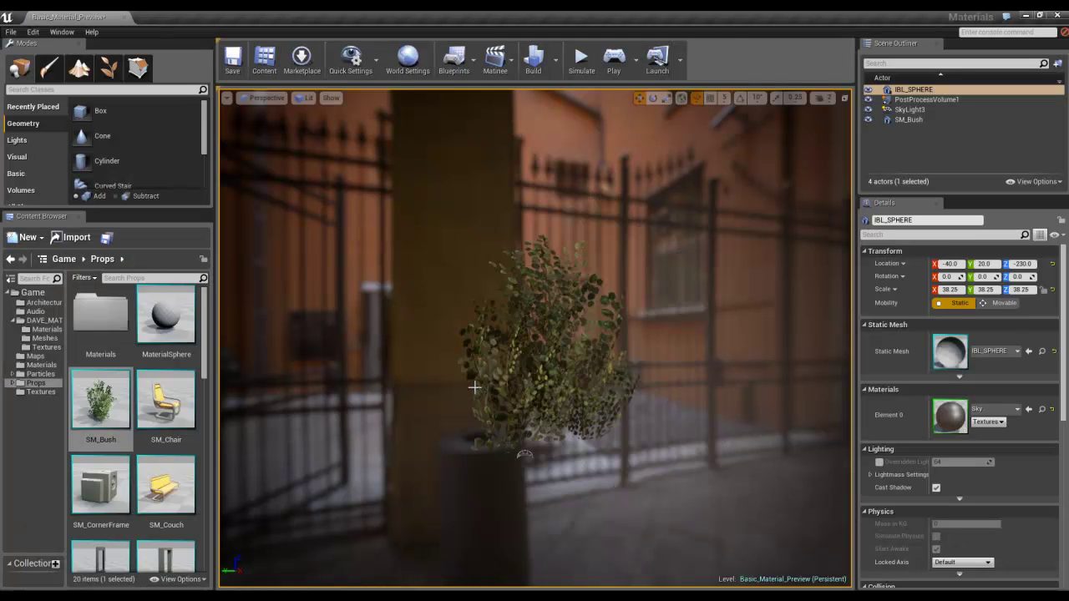
click(547, 393)
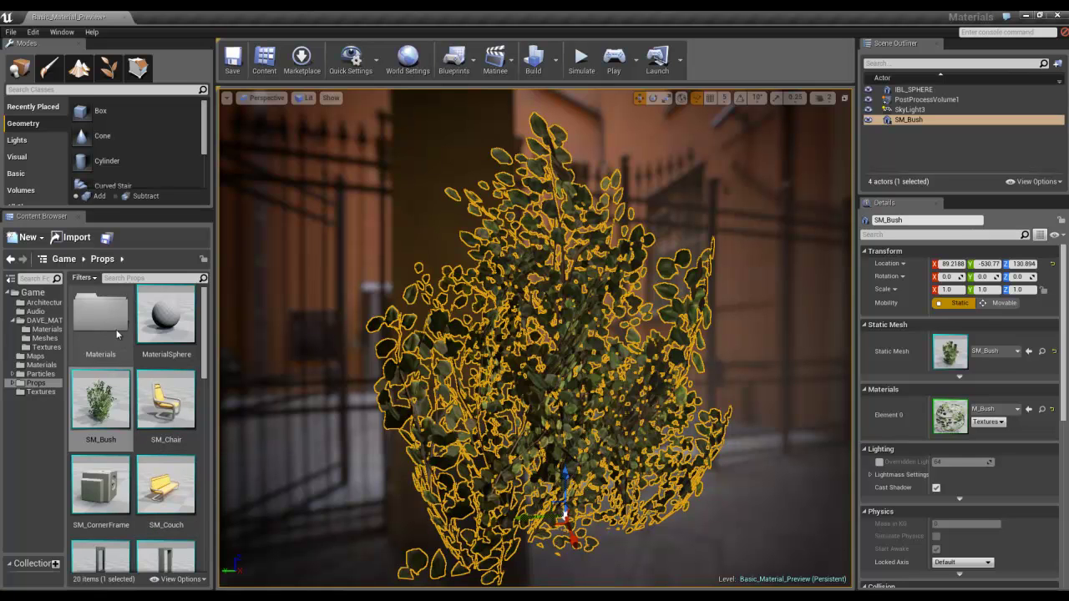
Step: Open the leaves material from the DAVE_MAT Materials folder for editing
click(83, 334)
click(47, 330)
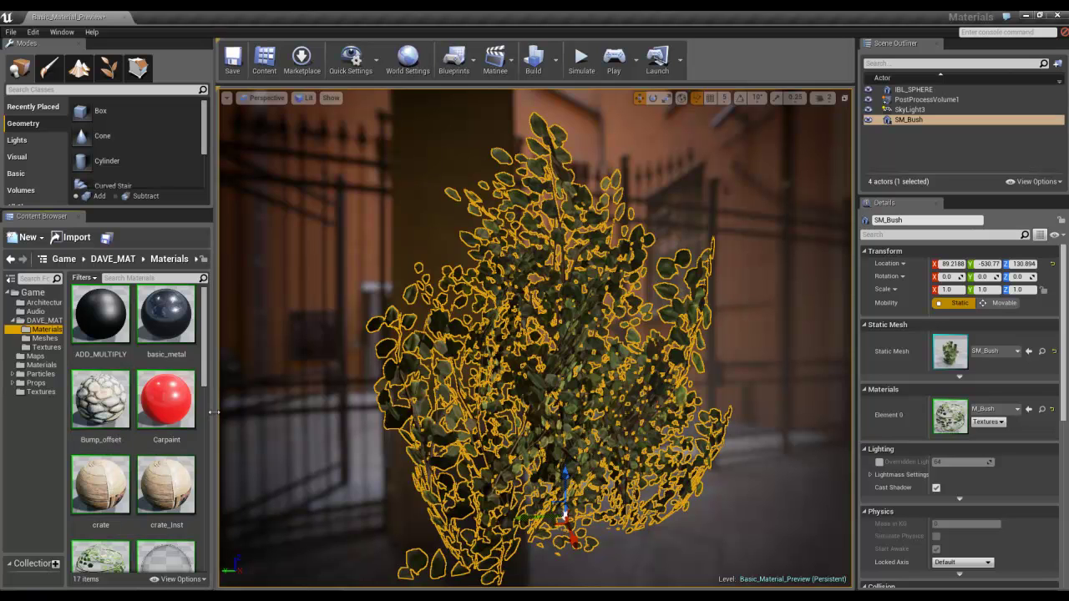
scroll(212, 432, down, 3)
scroll(212, 432, down, 2)
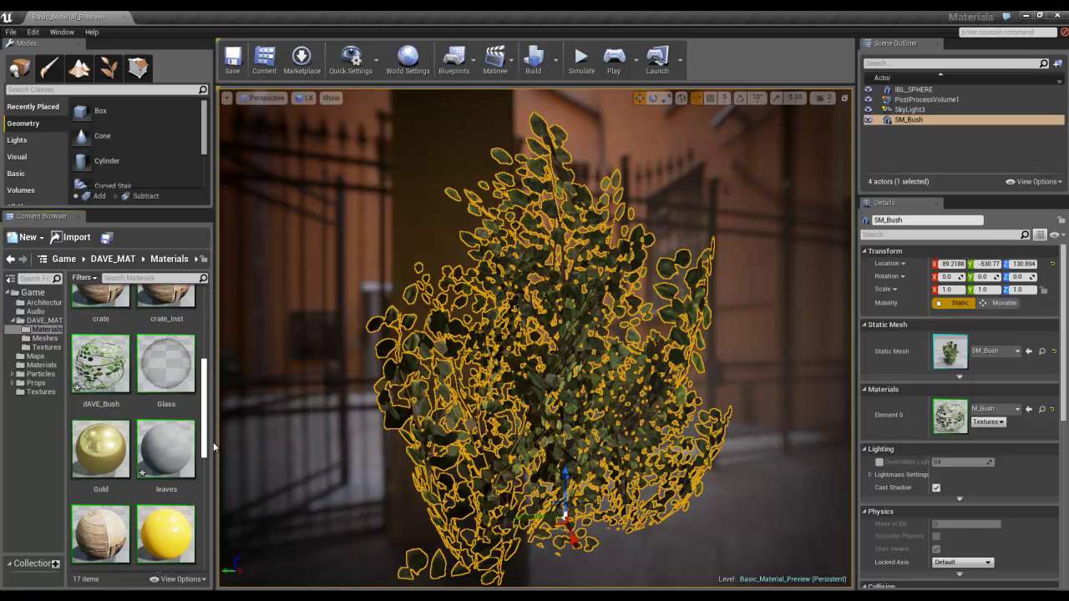
double_click(167, 424)
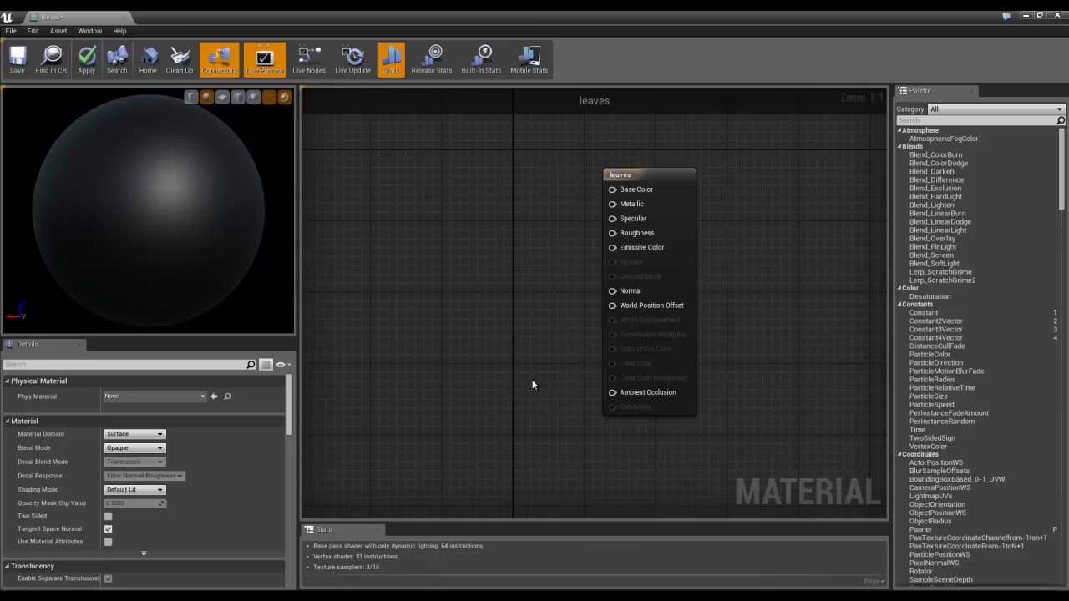
scroll(532, 381, down, 3)
Step: Search the Game Textures folder for "bush" and add T_Bush_D and T_Bush_N to the leaves graph as separate texture samples
drag(531, 24, 679, 74)
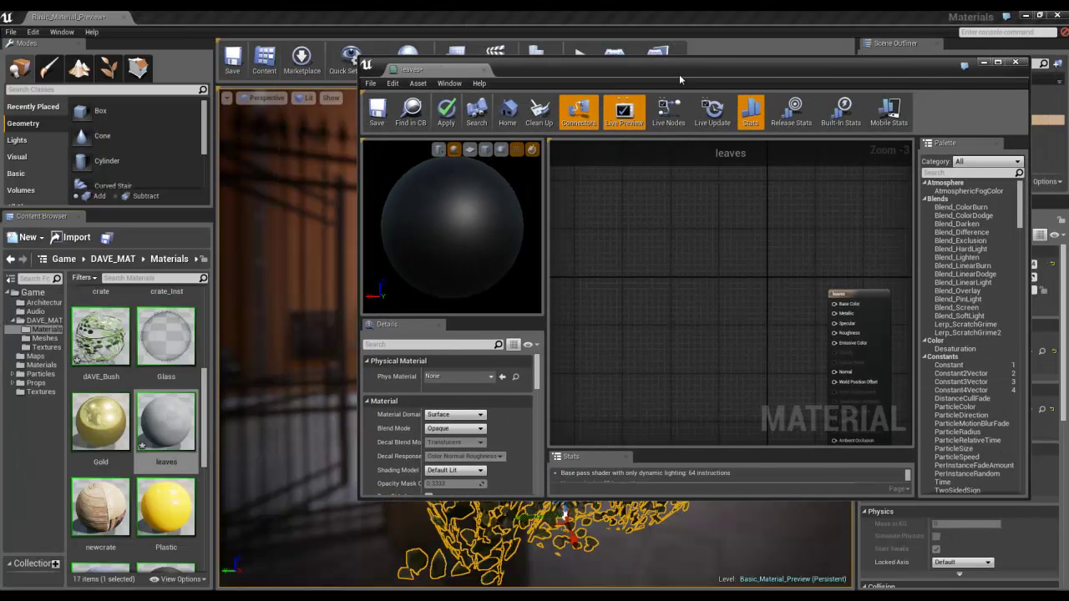
click(41, 392)
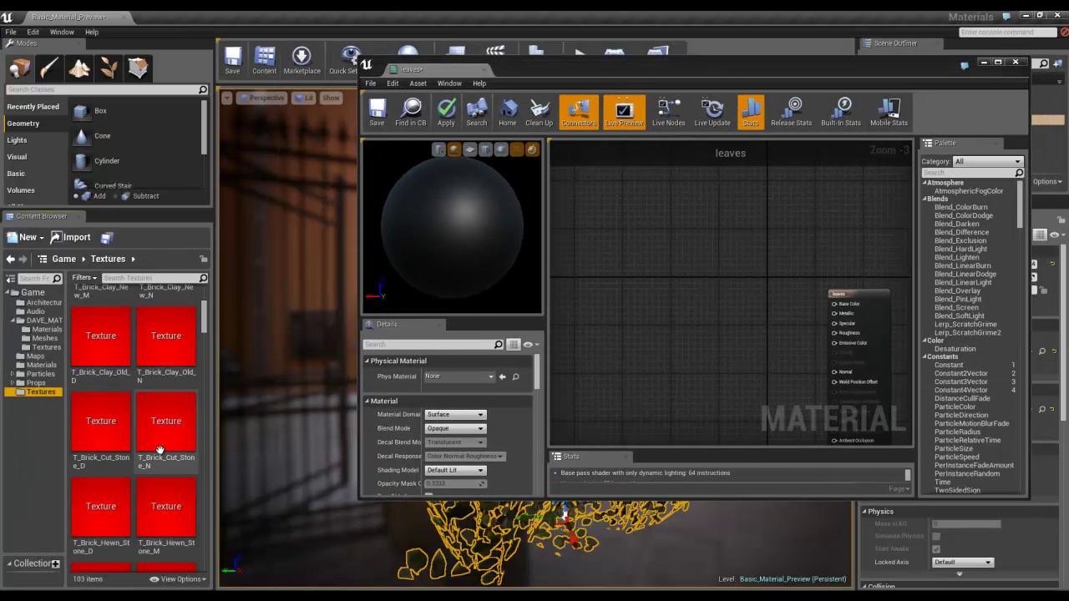
click(132, 279)
text(bush)
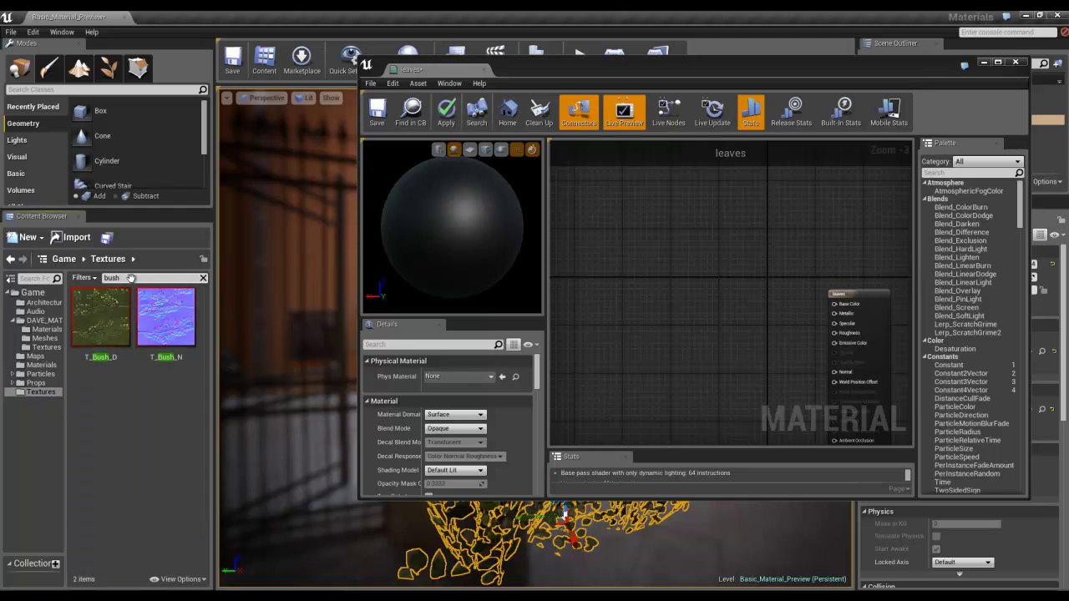
click(100, 318)
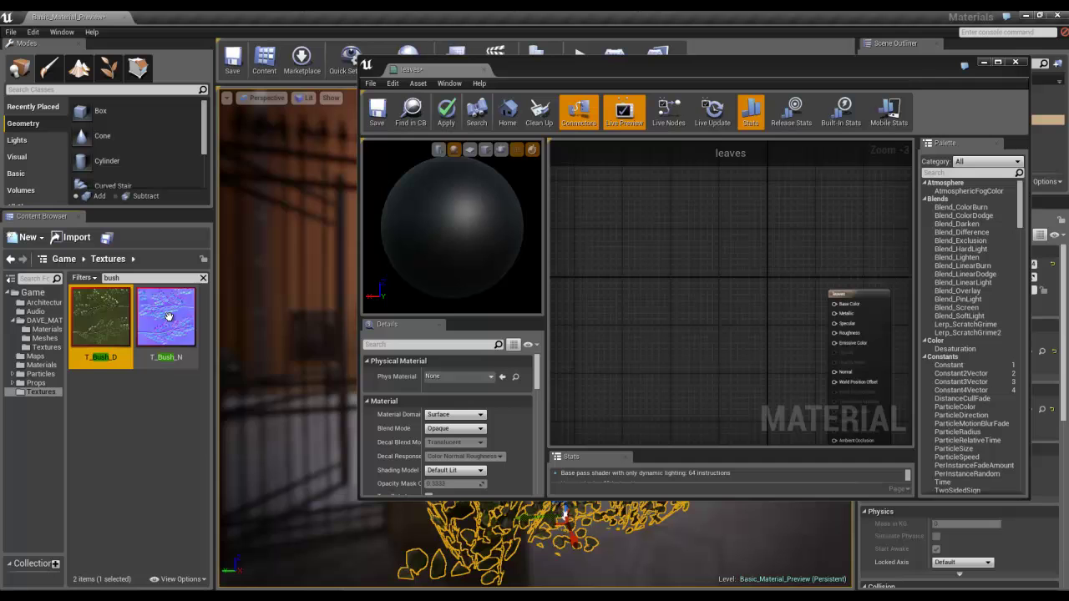
shift+click(166, 317)
drag(165, 317, 659, 329)
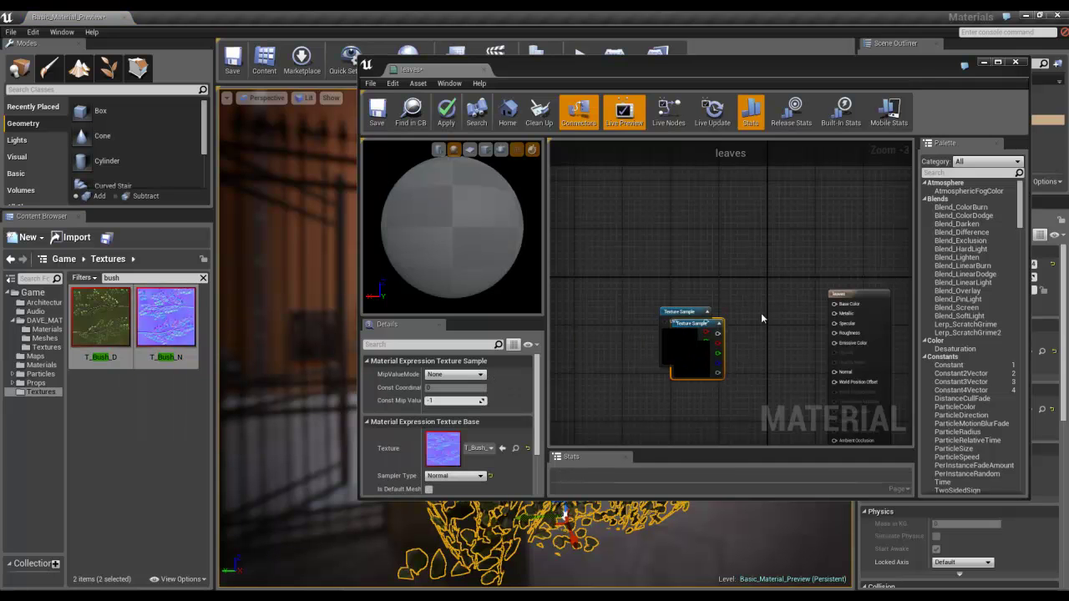
drag(714, 370, 713, 193)
scroll(799, 226, up, 3)
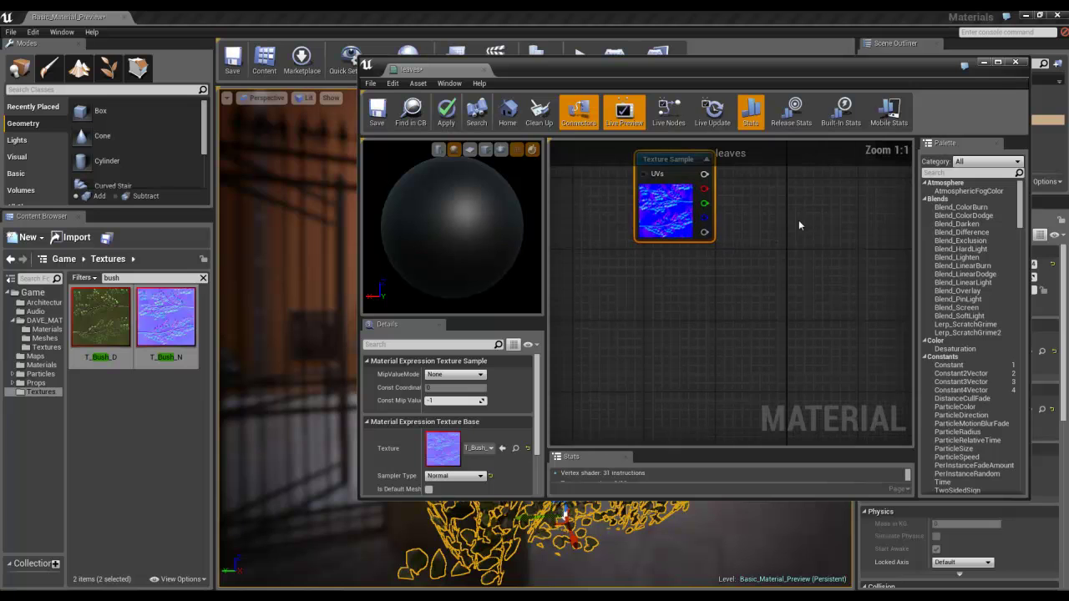
Step: Connect T_Bush_D's colour output to Base Color and T_Bush_N's colour output to Normal
click(998, 63)
scroll(666, 264, down, 6)
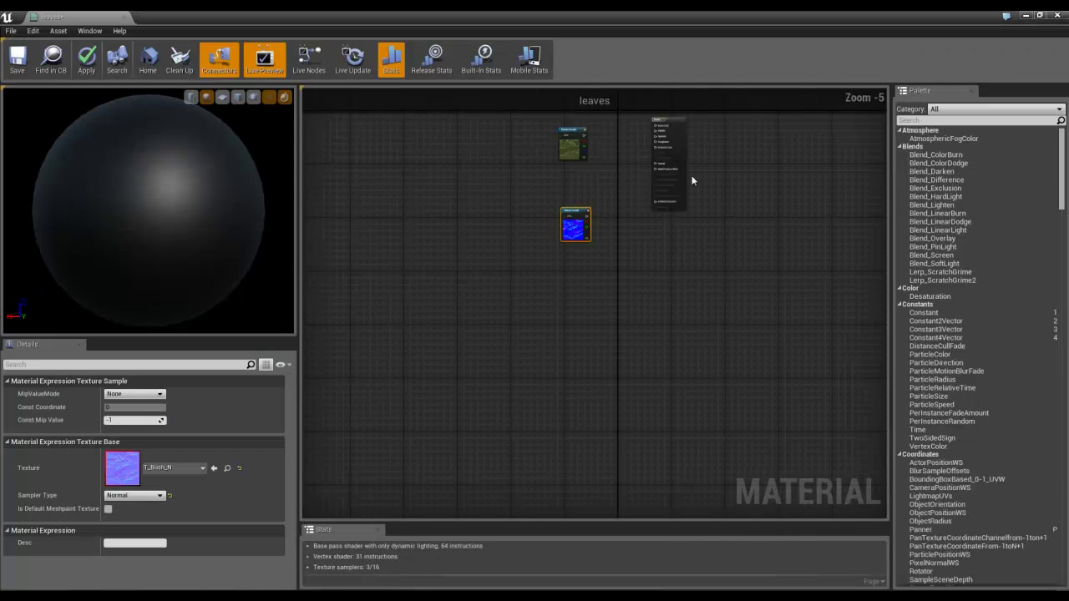
scroll(692, 179, up, 3)
right_drag(688, 177, 709, 301)
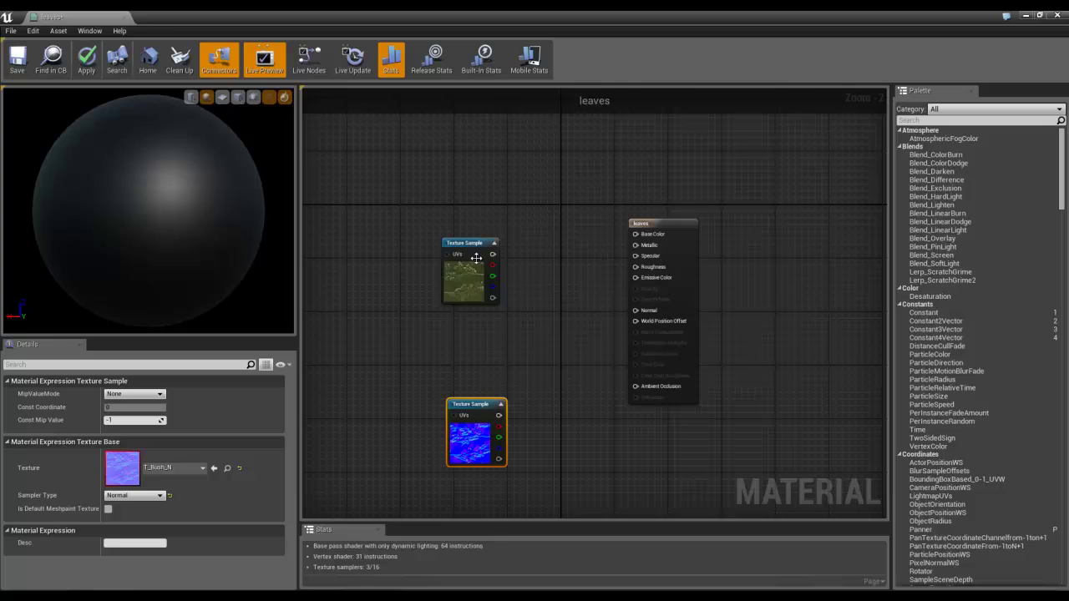
drag(495, 254, 635, 235)
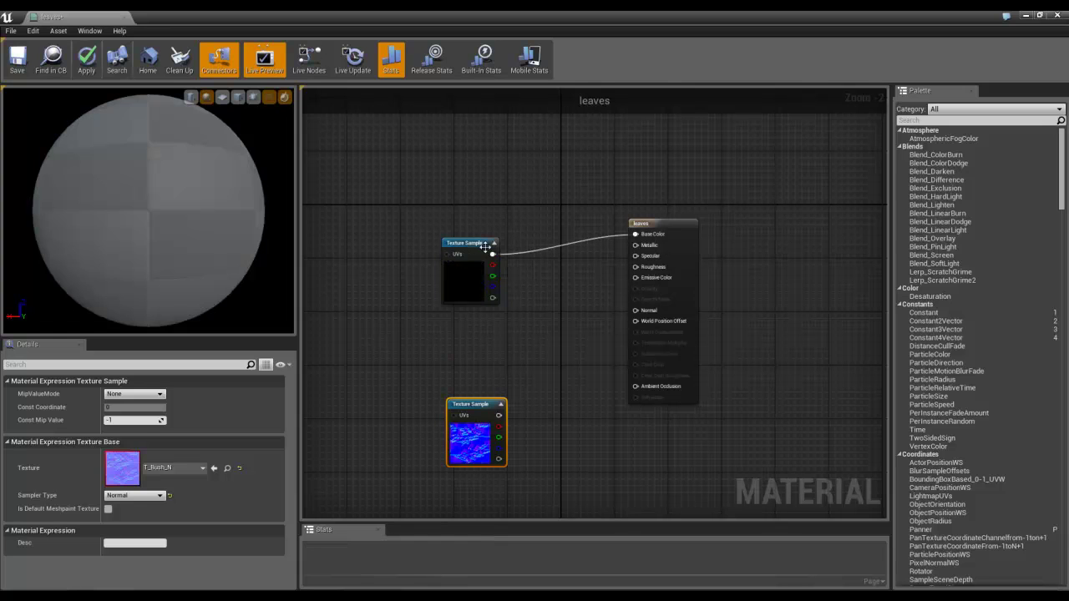
drag(465, 251, 464, 225)
drag(475, 405, 635, 311)
scroll(505, 249, up, 2)
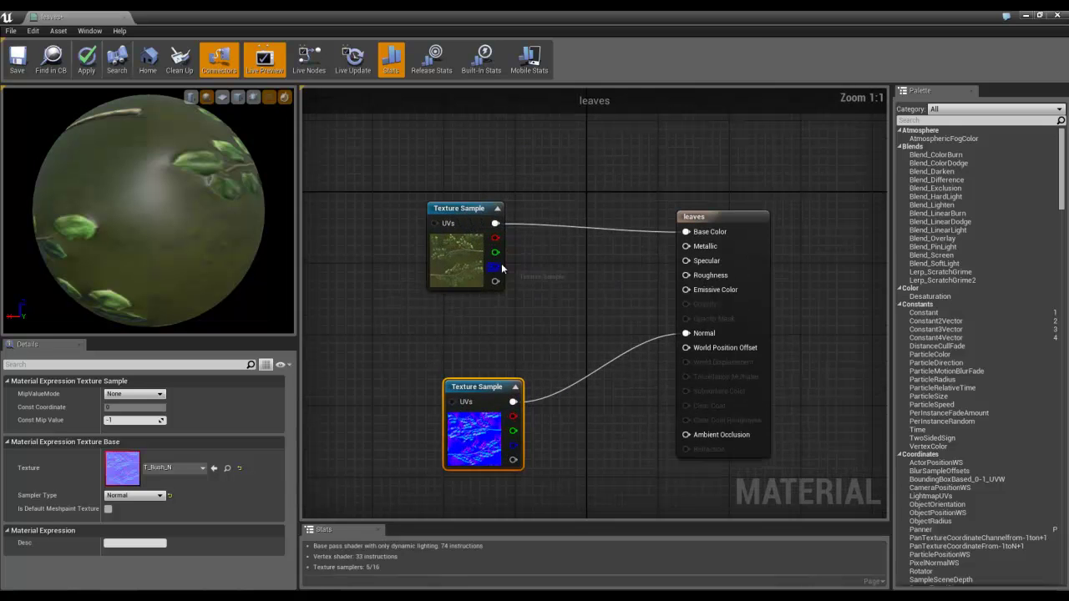
Step: Connect T_Bush_D's alpha output to Opacity Mask, set the Blend Mode to Masked, and check the preview sphere
drag(498, 282, 684, 318)
click(718, 224)
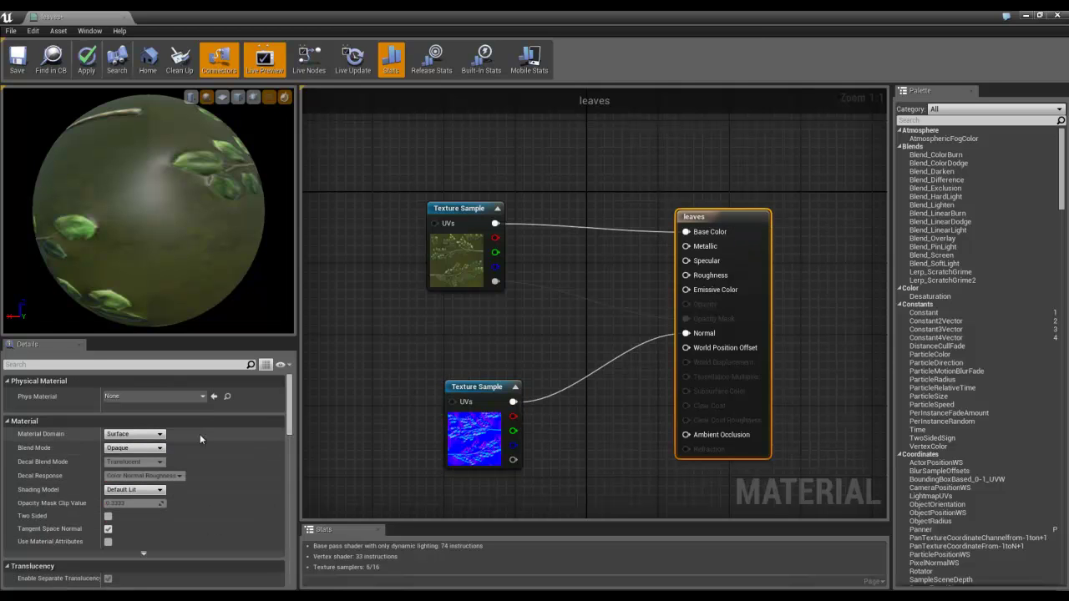
click(123, 450)
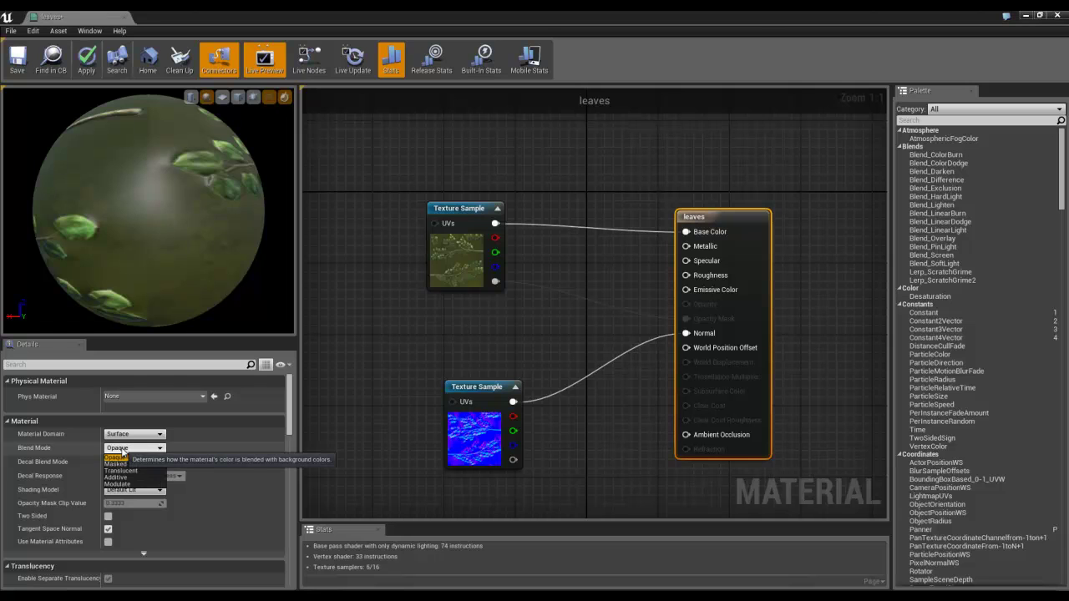
click(119, 464)
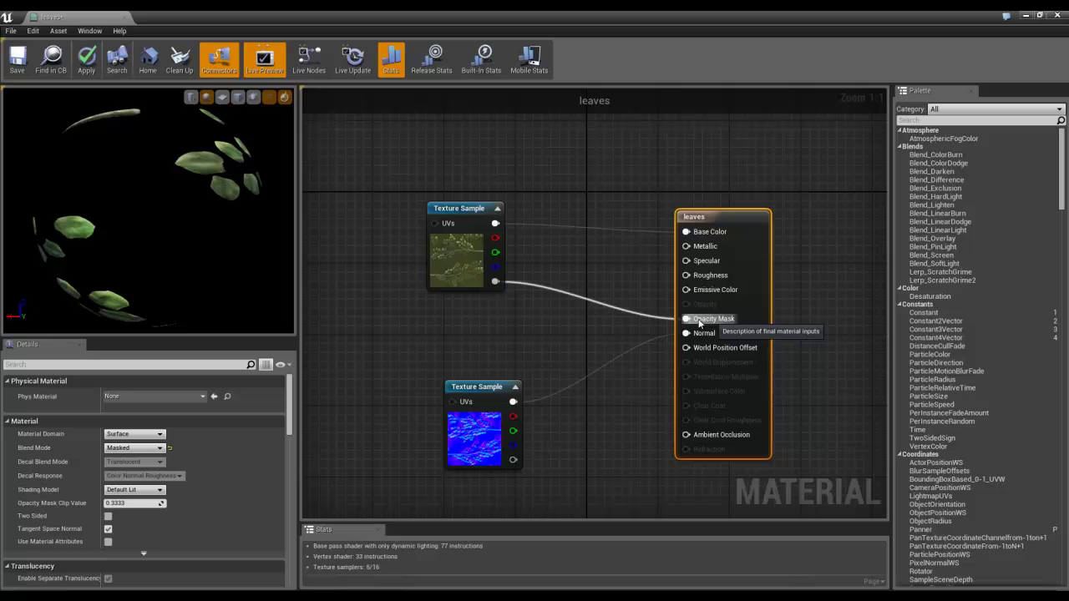
drag(189, 306, 188, 234)
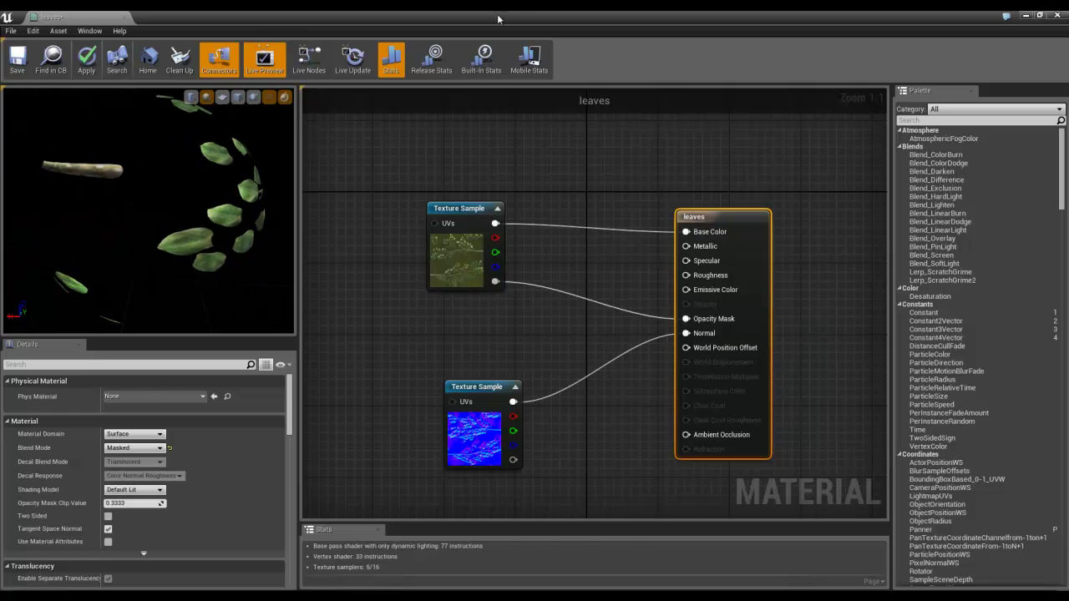
Step: Apply the leaves material changes and assign the material to the bush in the level
drag(498, 18, 781, 43)
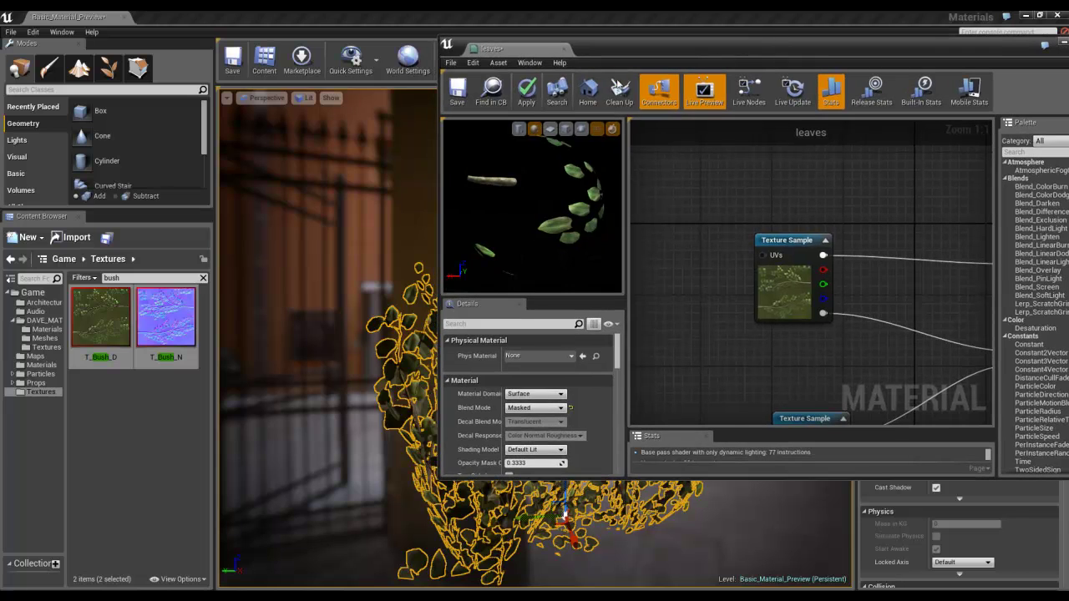
click(526, 94)
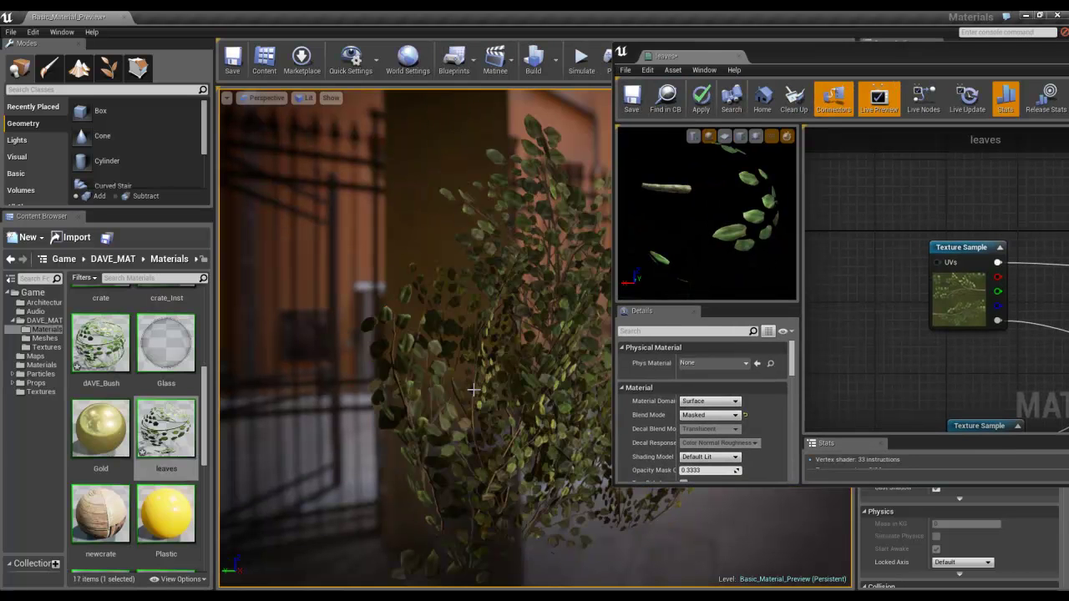
click(498, 290)
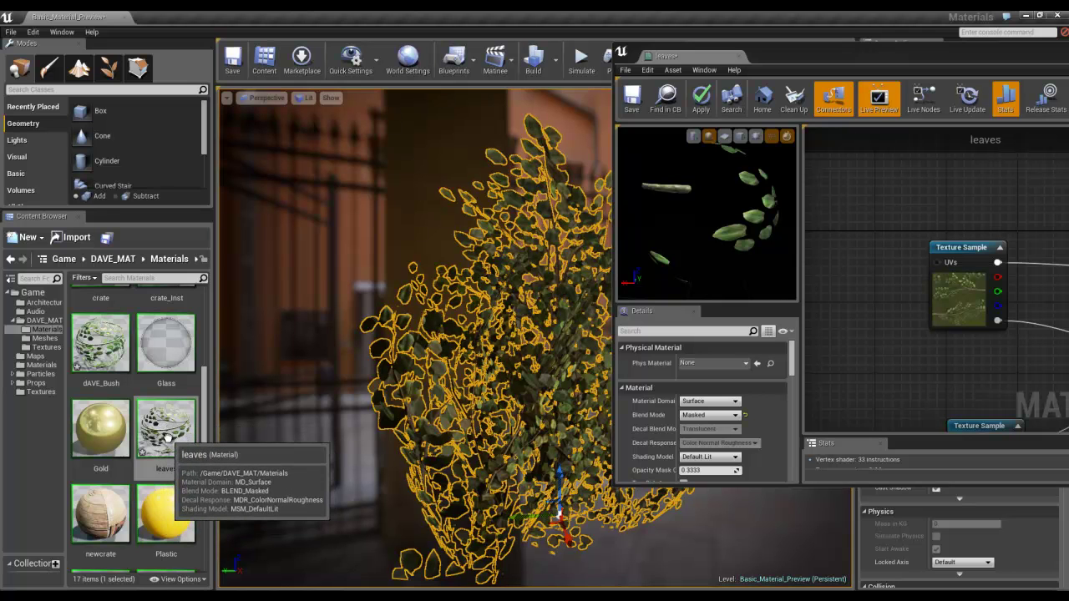
drag(165, 431, 536, 394)
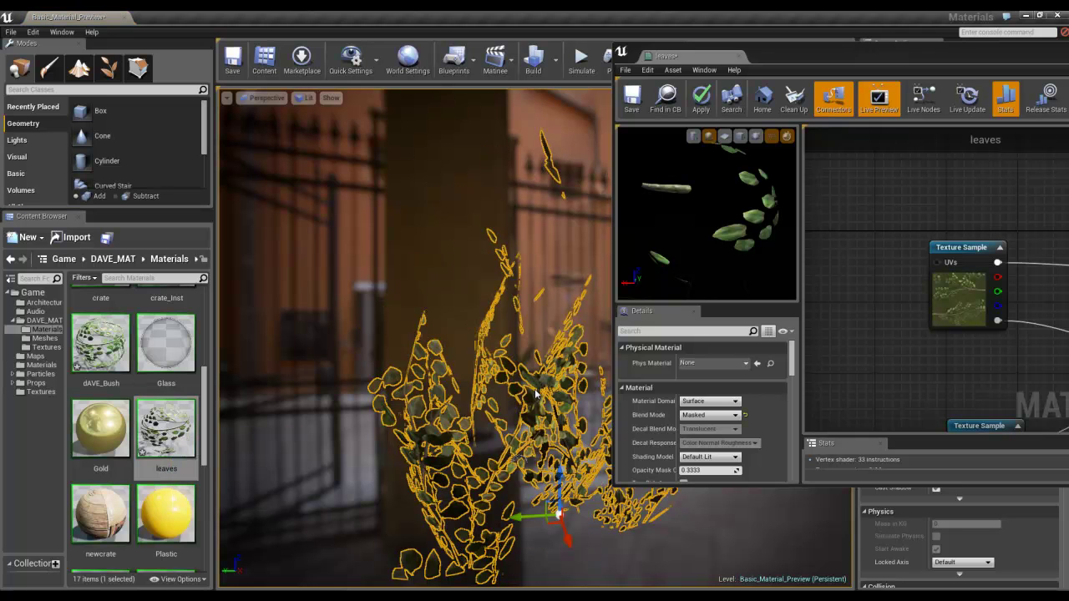
Step: Clear the material editor from view, deselect the bush, and examine its leaves in the level
drag(772, 53, 581, 93)
click(1060, 85)
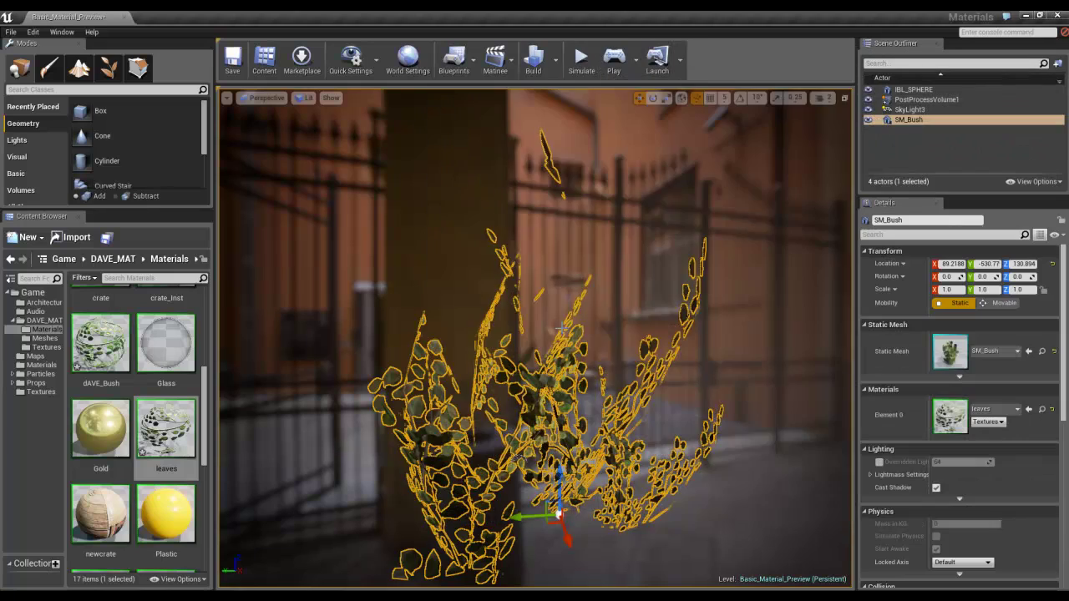
right_drag(525, 380, 570, 344)
scroll(524, 380, down, 2)
click(725, 370)
drag(570, 343, 560, 371)
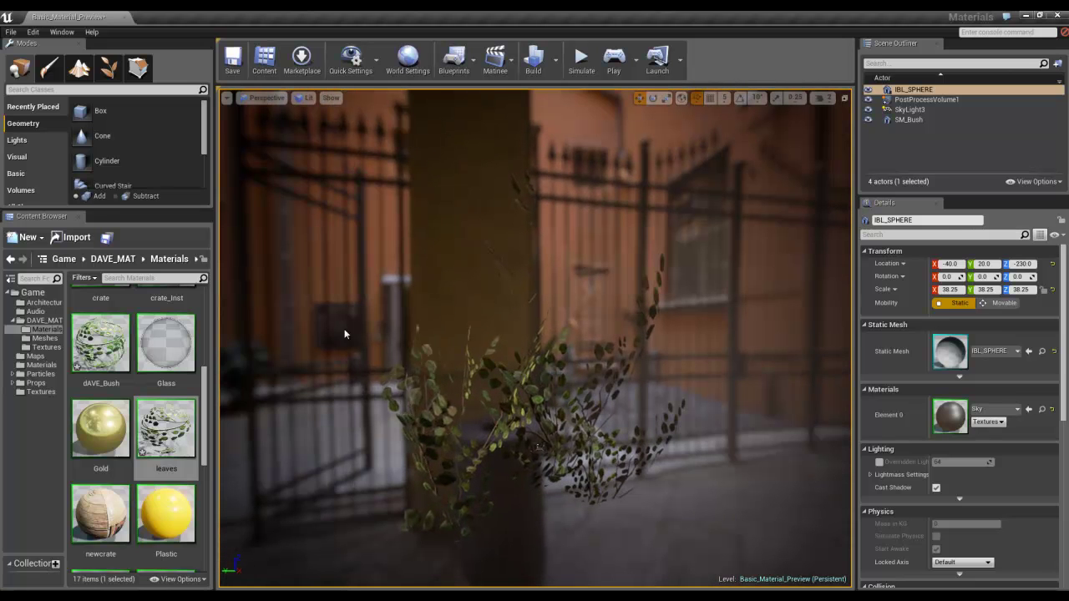
Step: Reopen the leaves material, enable Two Sided, and apply the change
double_click(167, 428)
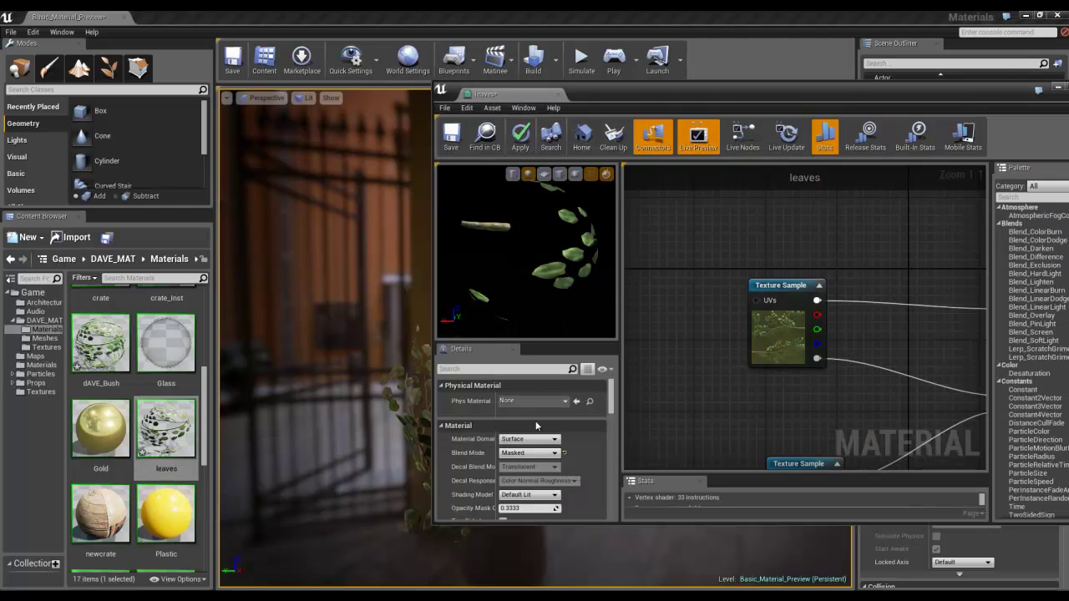
drag(612, 406, 612, 448)
scroll(518, 473, up, 10)
click(503, 465)
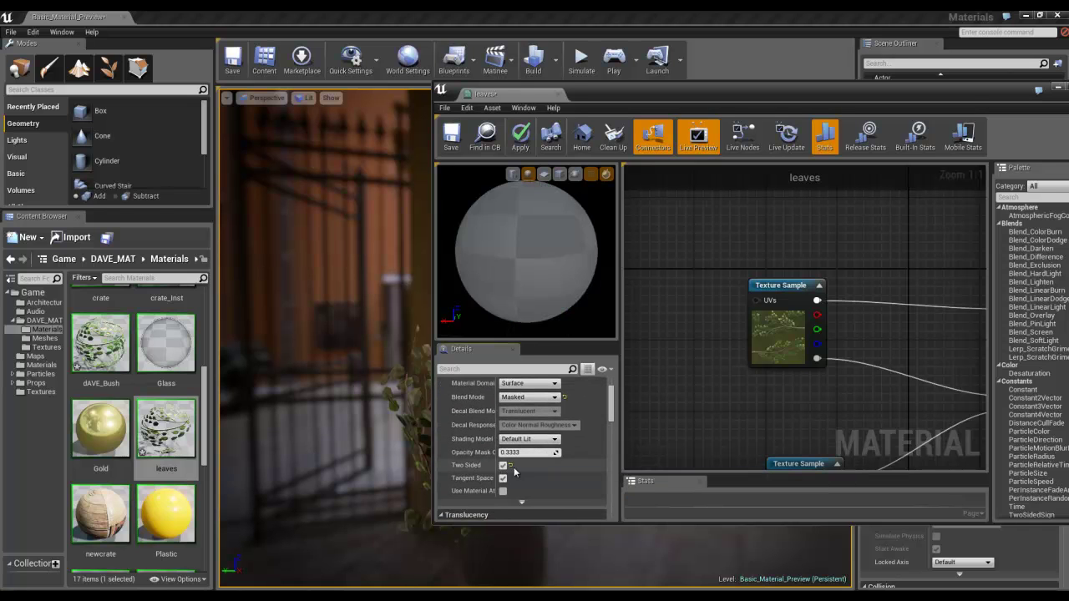
click(519, 141)
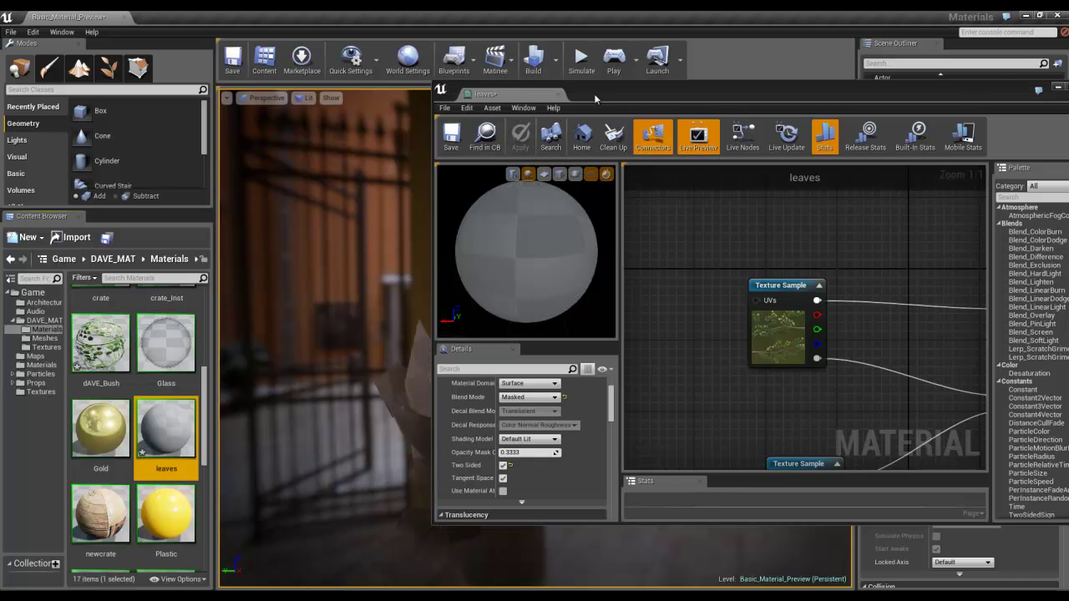
Step: Examine the two-sided leaves of the bush in the level from several angles and distances
drag(596, 98, 934, 114)
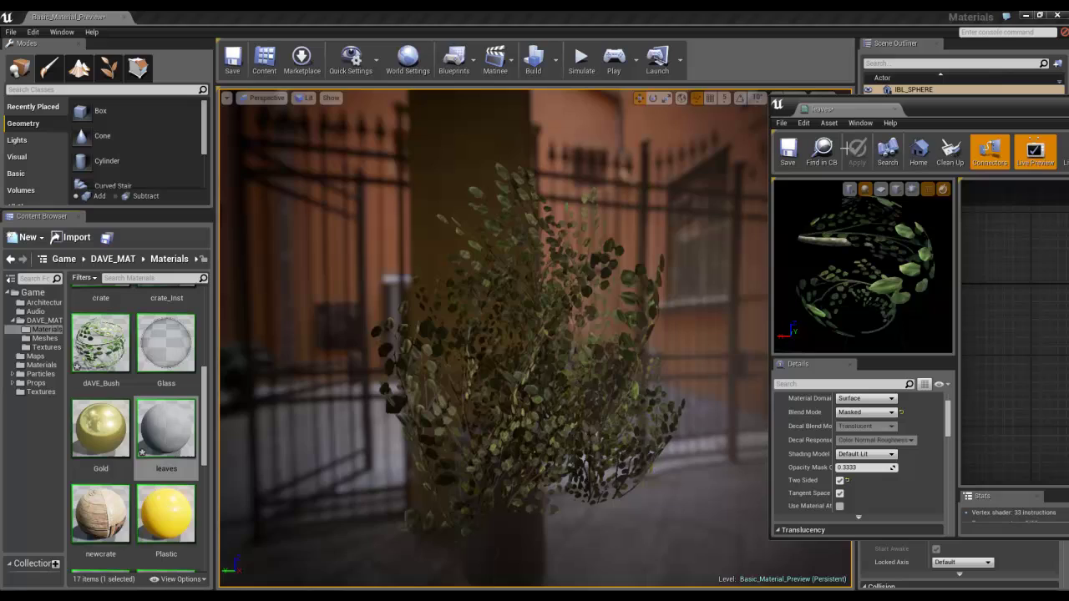
right_drag(502, 410, 500, 435)
key(w)
key(s)
key(a)
key(a)
key(w)
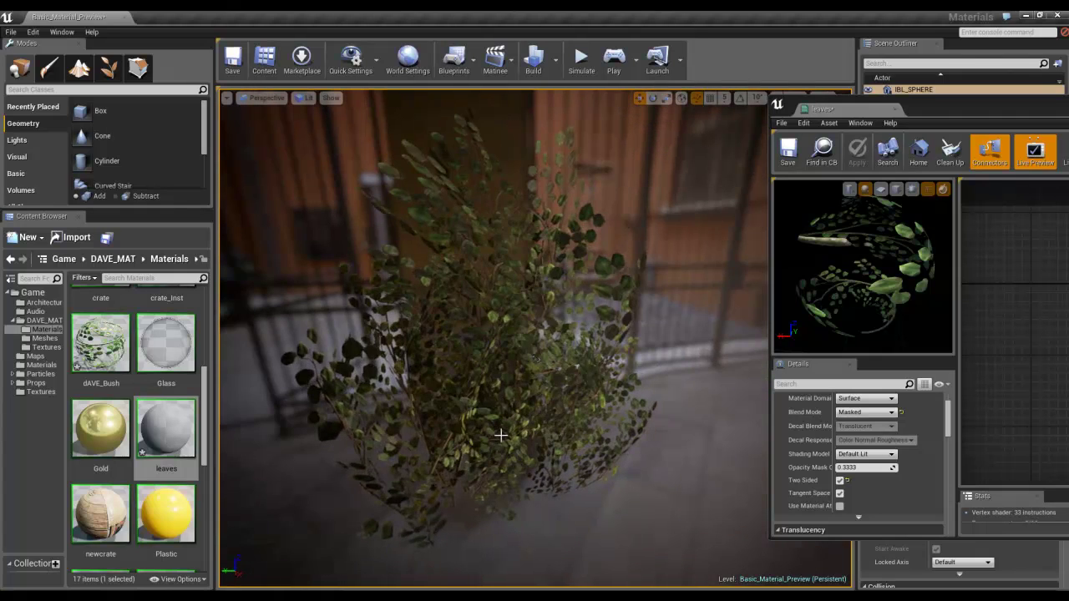
right_drag(420, 262, 376, 241)
right_drag(685, 437, 684, 430)
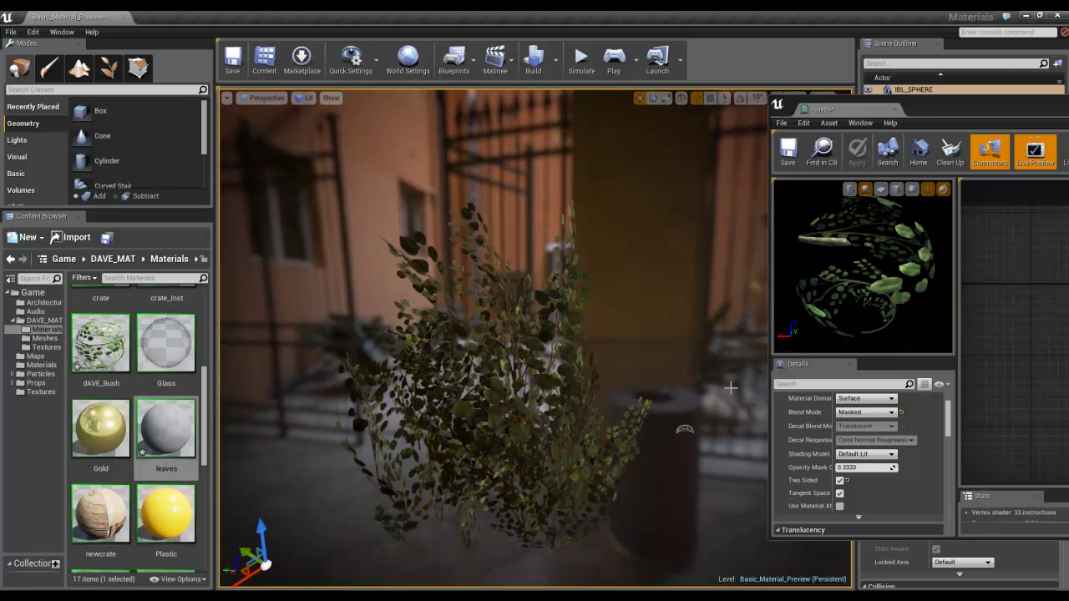
right_drag(523, 416, 503, 406)
scroll(480, 410, up, 5)
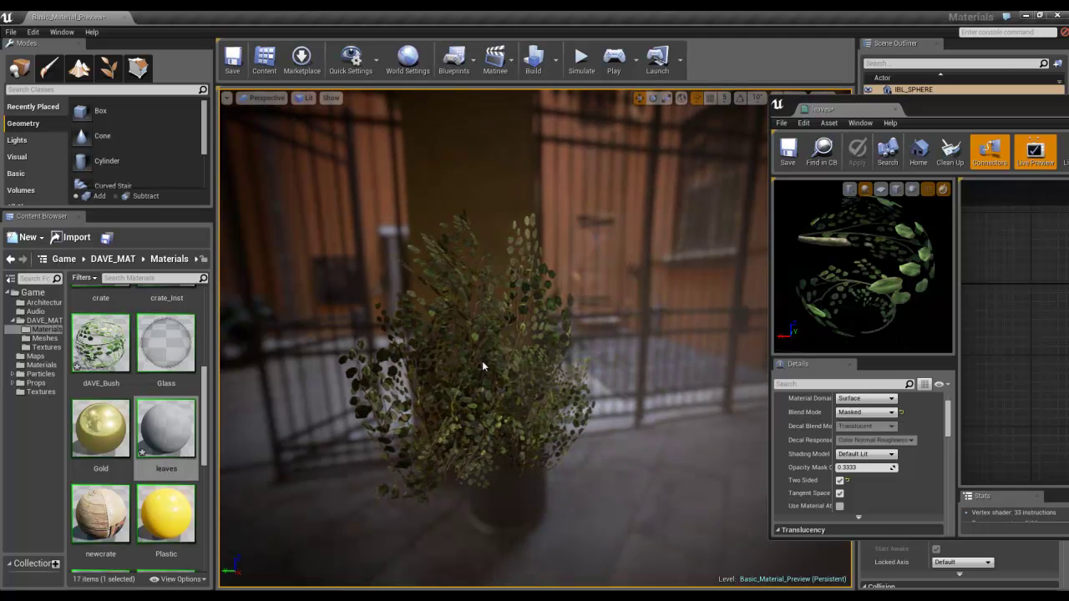
Step: Review the leaves material's node connections and preview sphere, then compare them with the bush in the level
drag(974, 102, 513, 79)
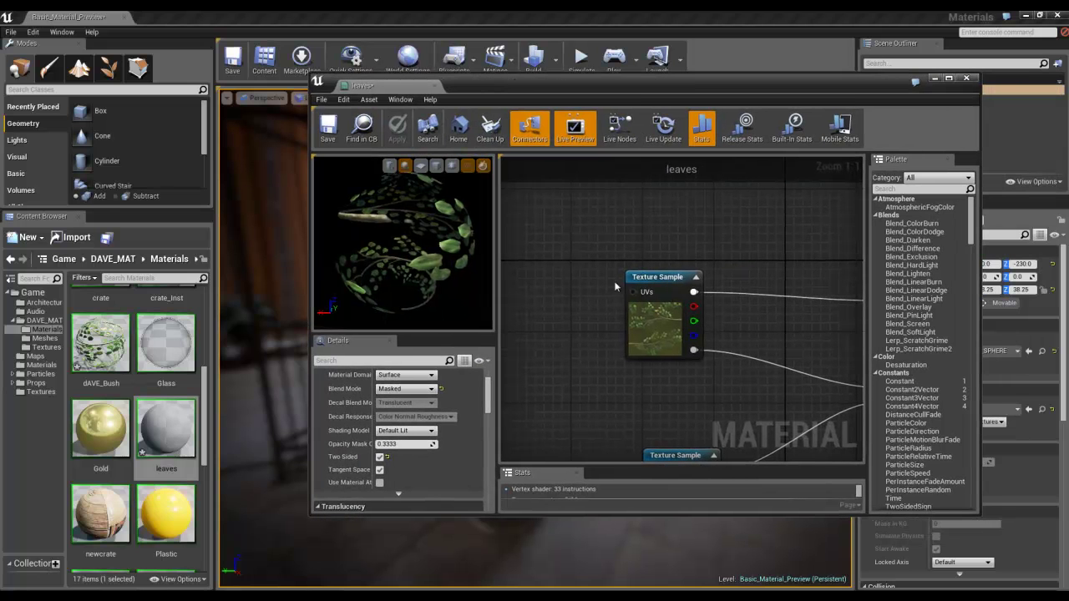
scroll(564, 299, down, 5)
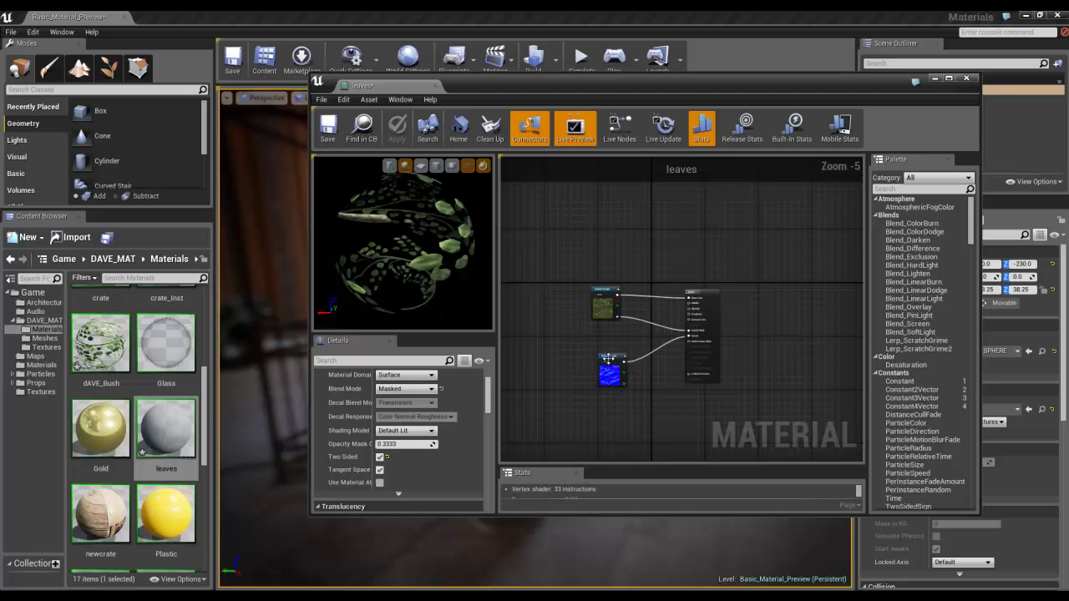
scroll(606, 365, up, 3)
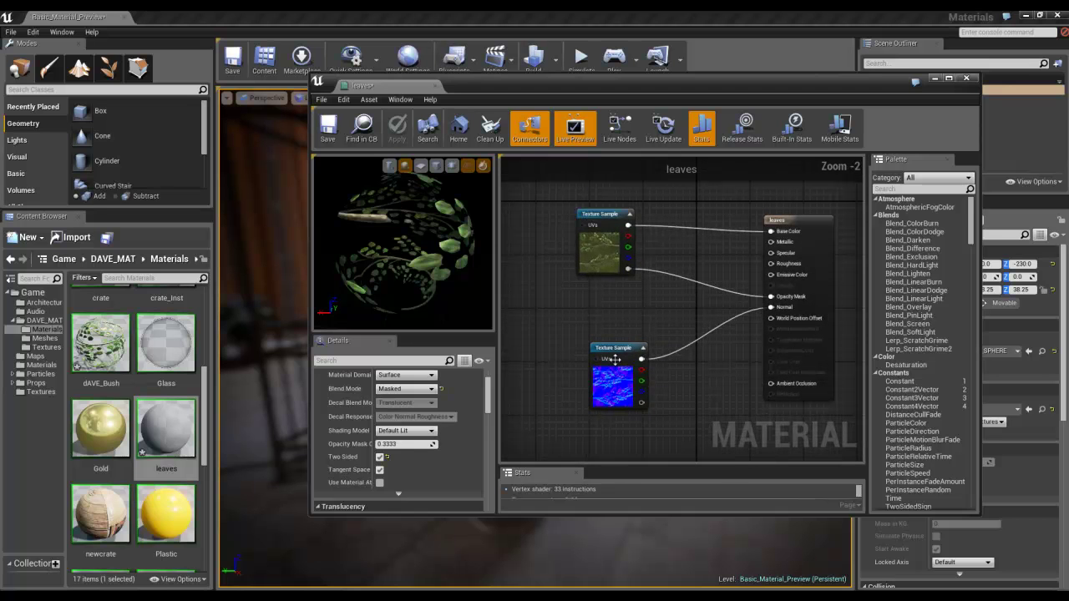
drag(461, 262, 409, 254)
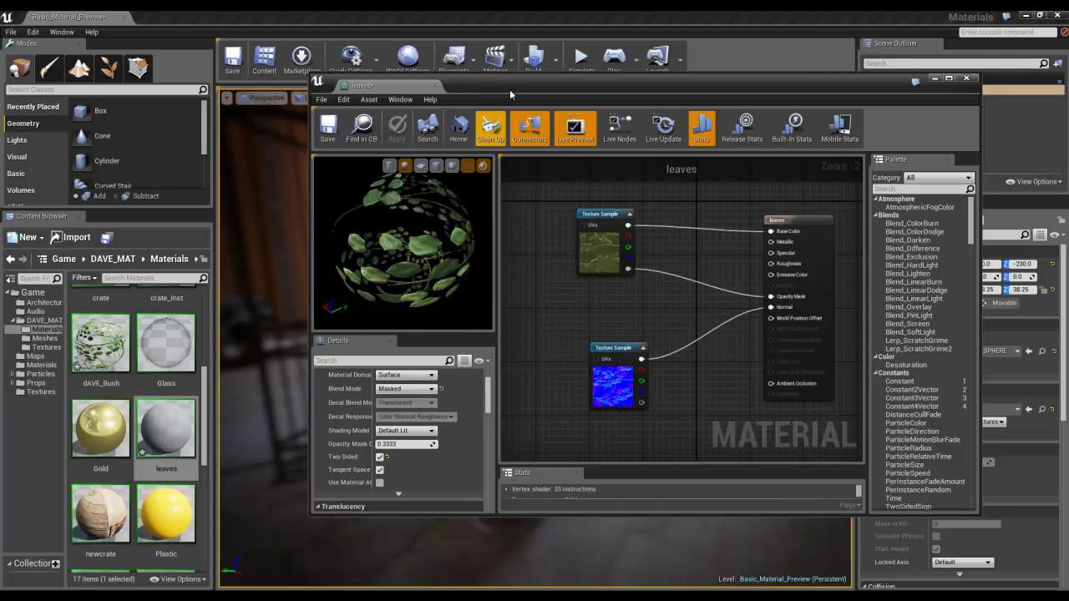
drag(508, 81, 835, 92)
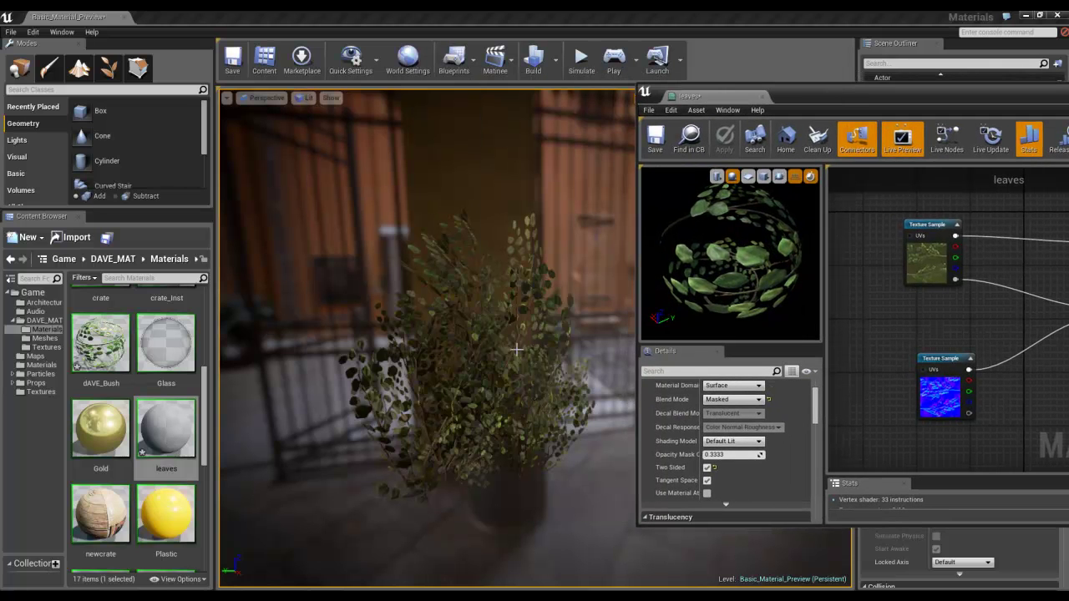
mouse_move(503, 365)
right_down()
mouse_move(351, 368)
mouse_move(503, 365)
mouse_move(450, 347)
mouse_move(534, 349)
mouse_move(435, 345)
mouse_move(482, 358)
mouse_move(503, 353)
mouse_move(460, 349)
mouse_move(504, 352)
right_up()
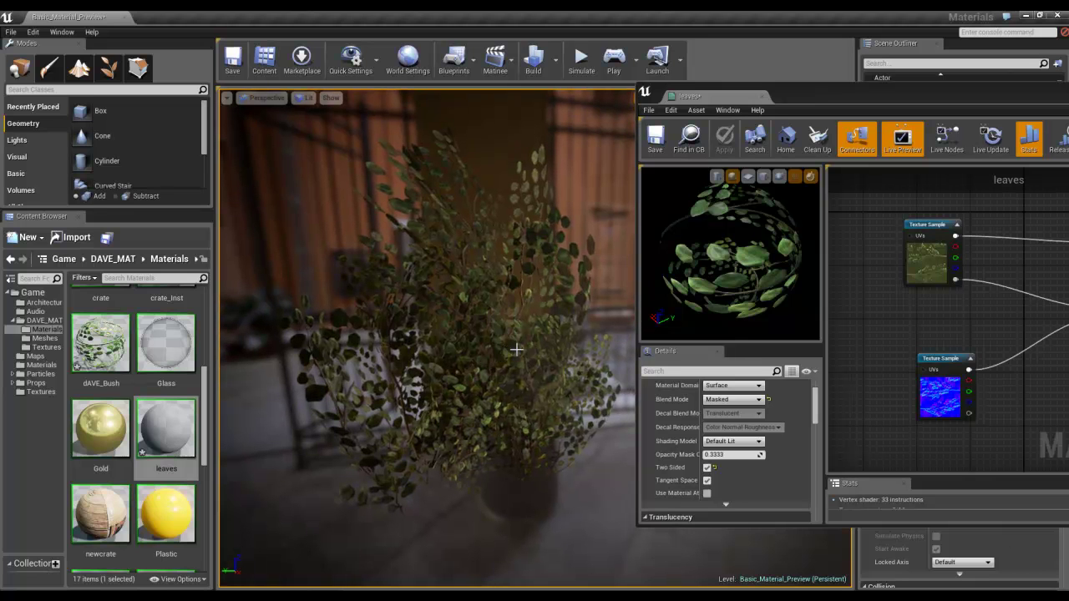